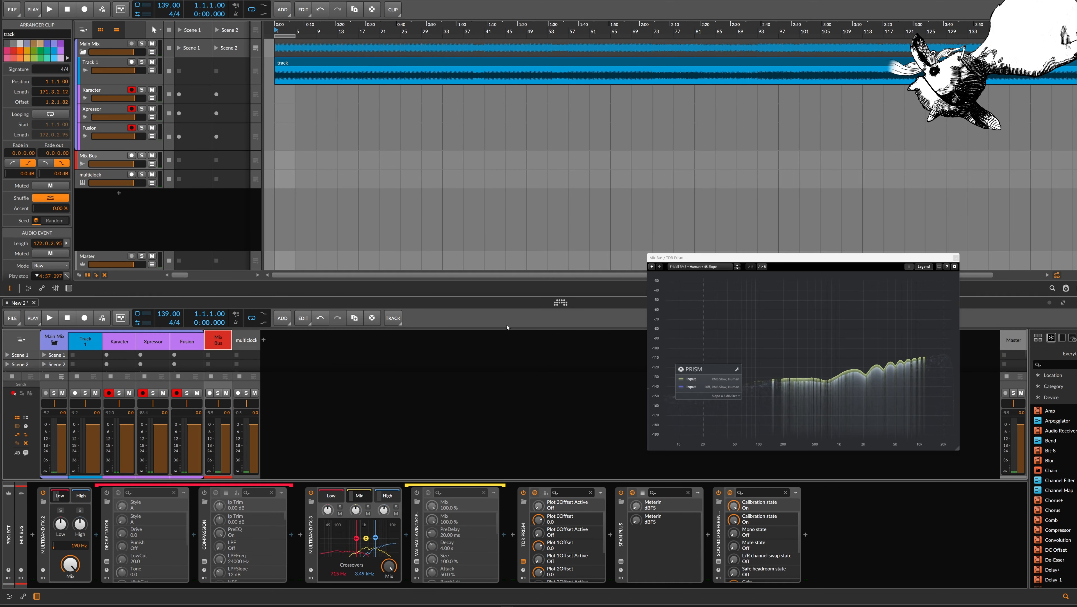
# Set the play position to bar 45 in the arranger and start playback of the track
pyautogui.click(303, 64)
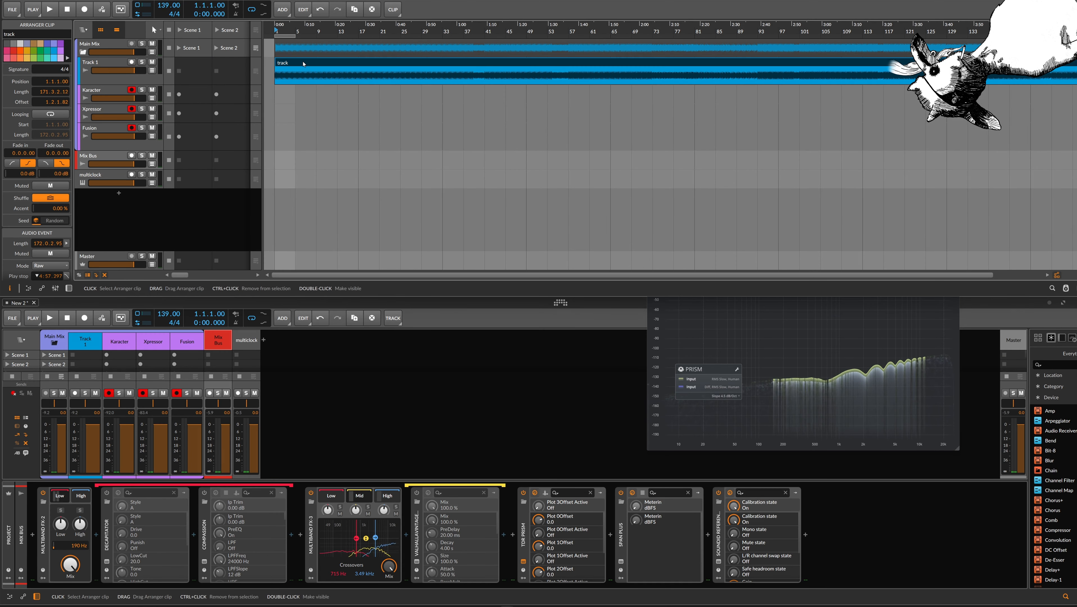
pyautogui.scroll(-1, 304, 64)
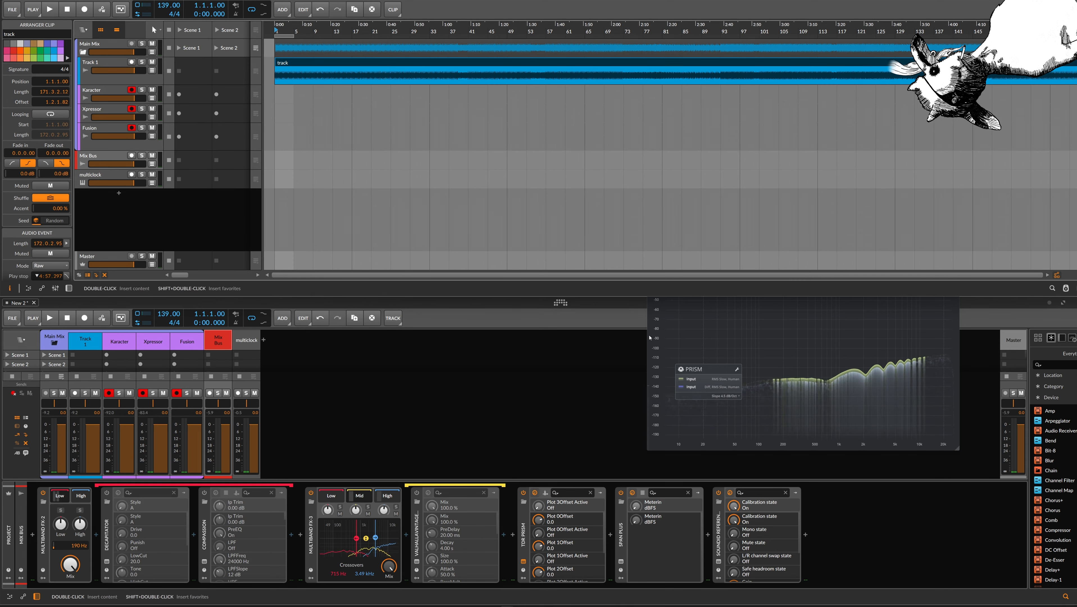
pyautogui.click(698, 325)
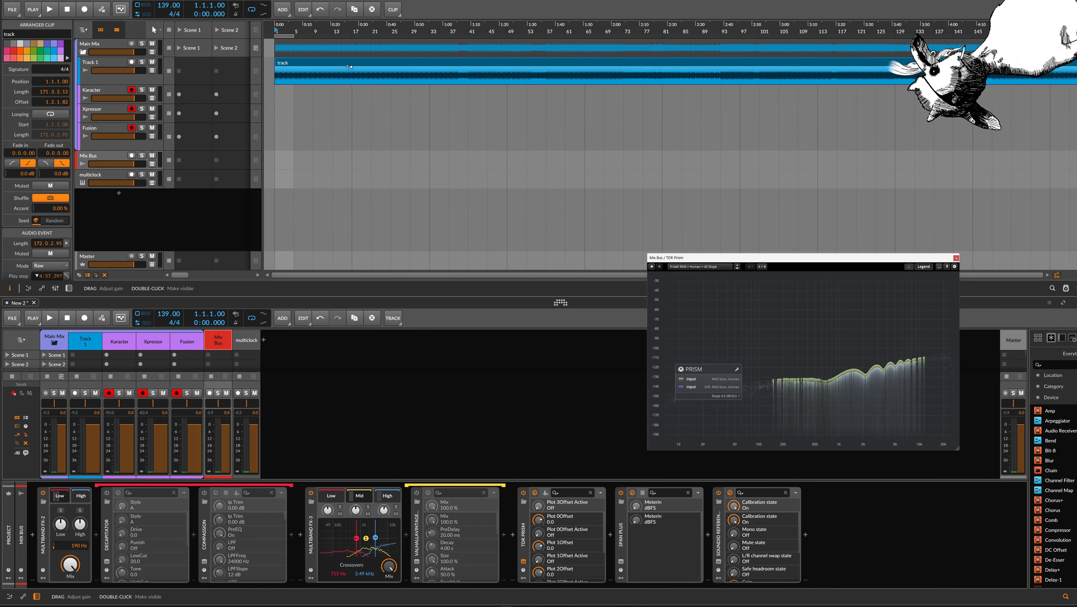
pyautogui.click(296, 62)
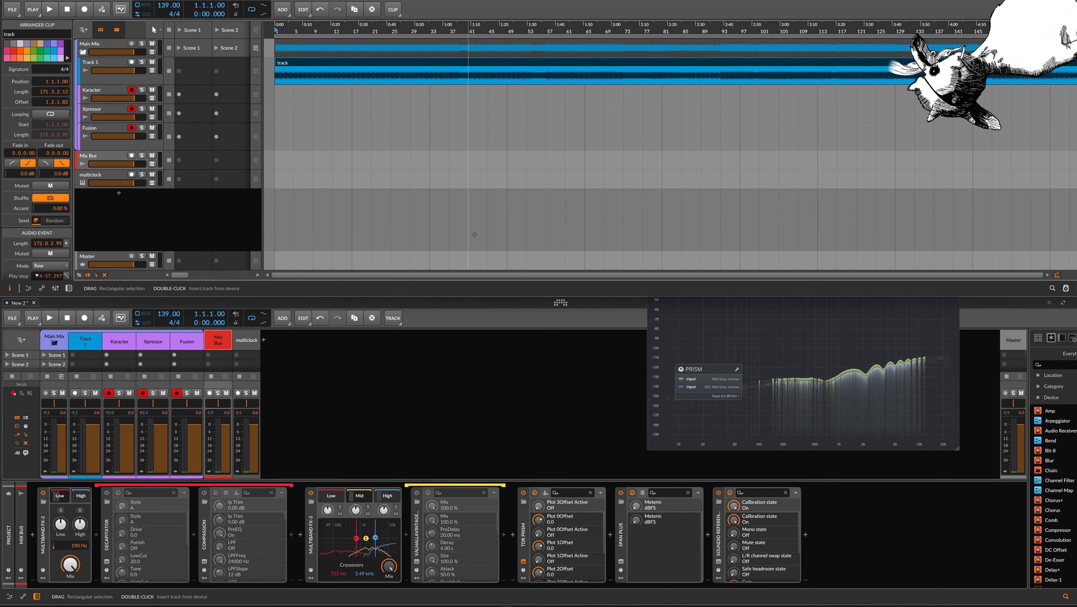
pyautogui.click(493, 154)
pyautogui.press('space')
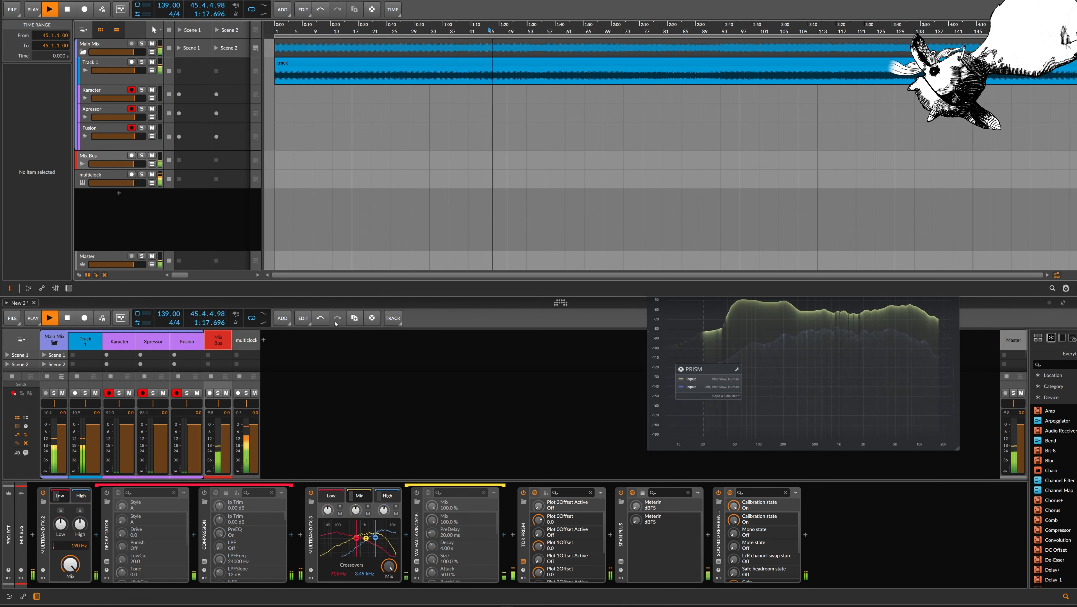
# Display the Low band chain of Multiband FX-2 on the Mix Bus, then open and enable its Decapitator
pyautogui.click(43, 532)
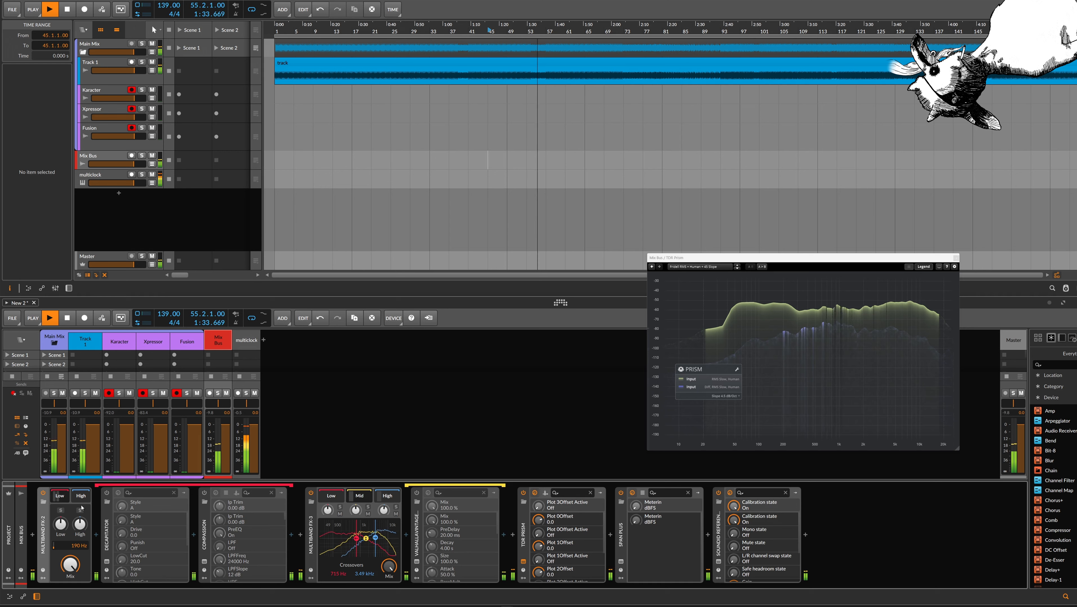
pyautogui.click(85, 498)
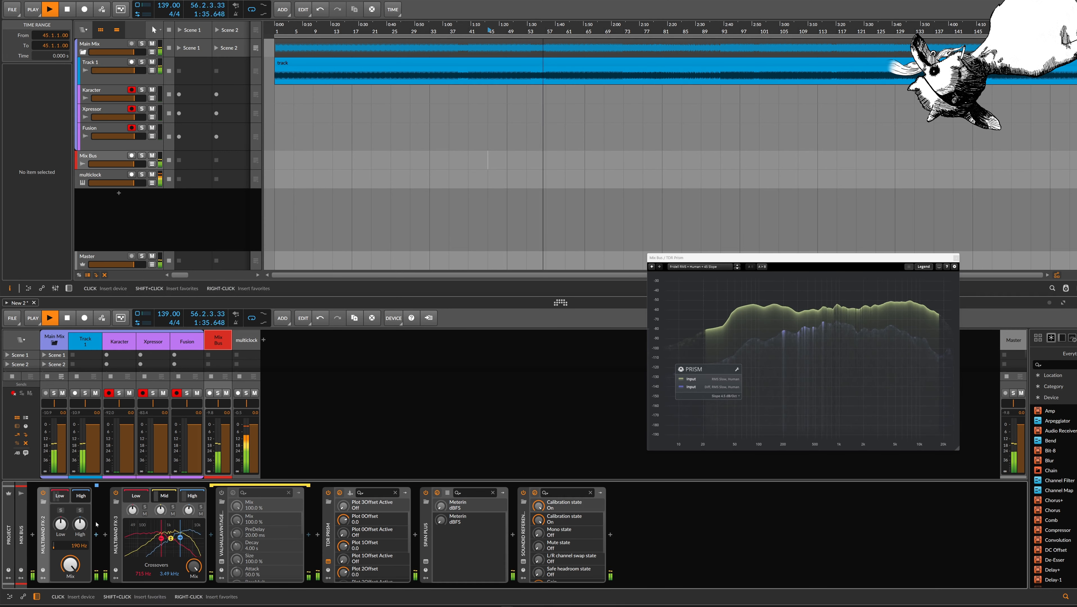
pyautogui.click(64, 498)
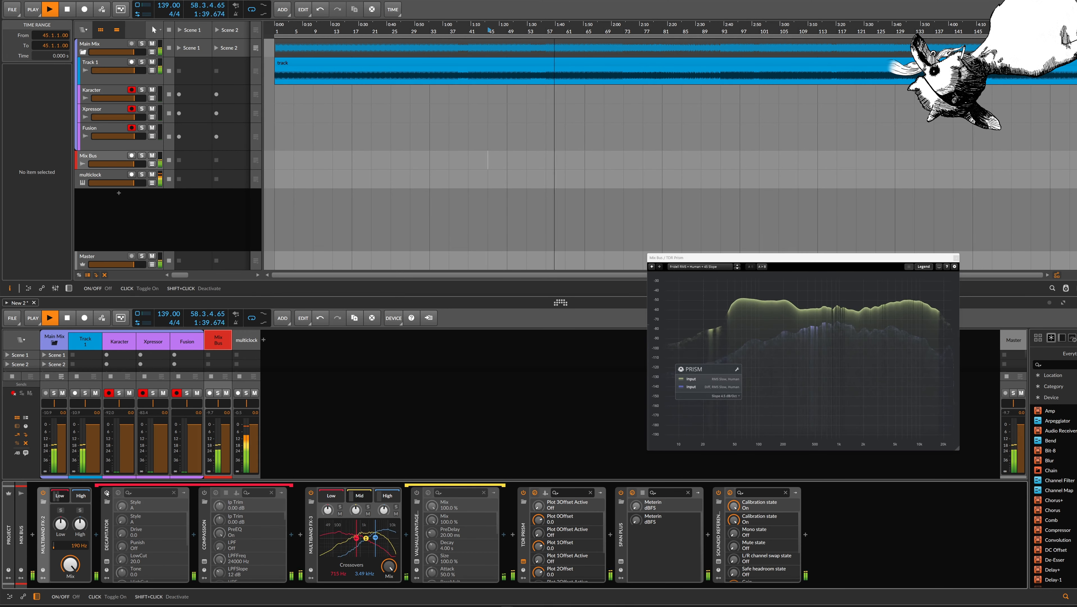
pyautogui.click(106, 561)
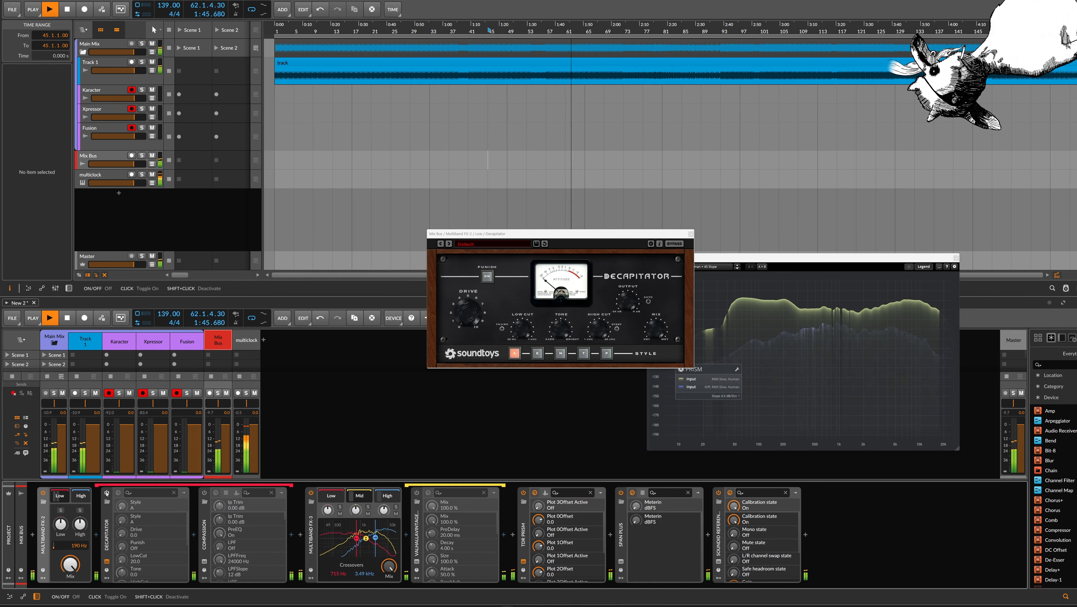
pyautogui.click(466, 307)
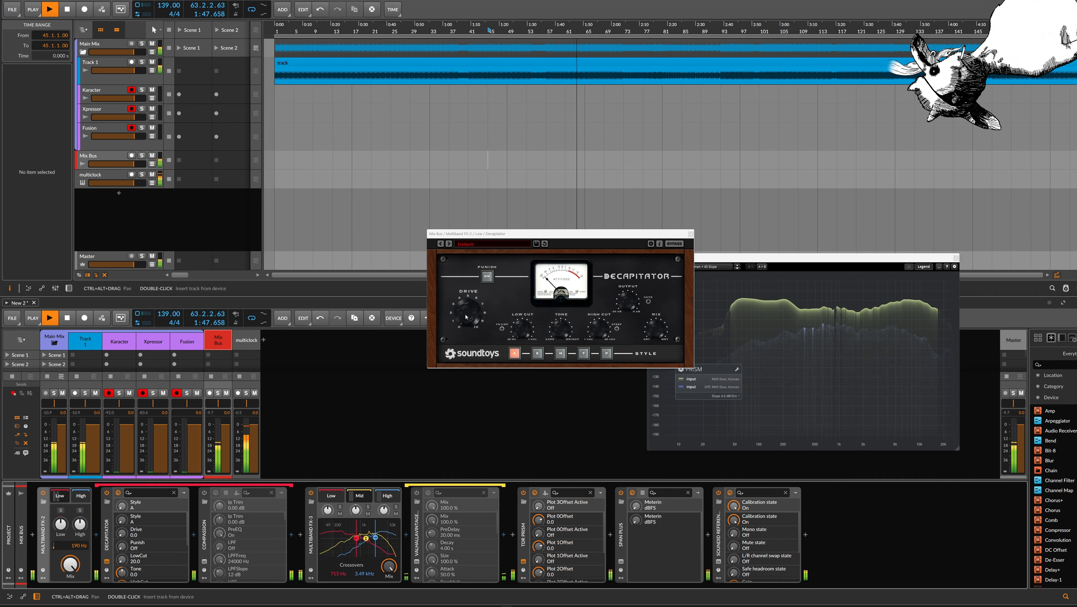
# Set the Decapitator's Drive to 3.5, Low Cut to 30.7, Tone to 0.1 and Mix to 89
pyautogui.moveTo(466, 308); pyautogui.dragTo(467, 304)
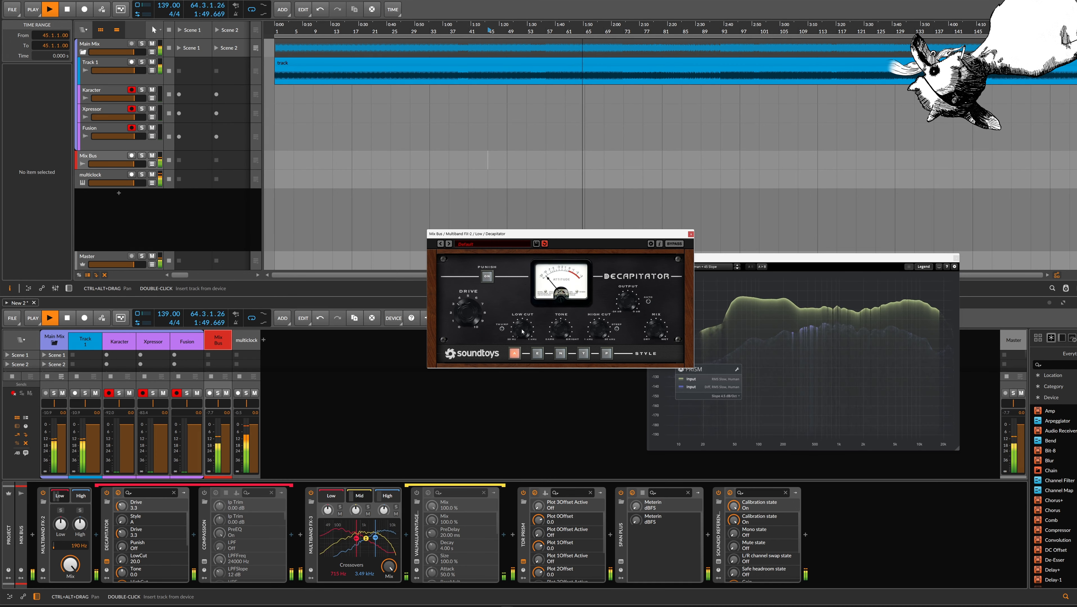
pyautogui.moveTo(521, 328); pyautogui.dragTo(521, 325)
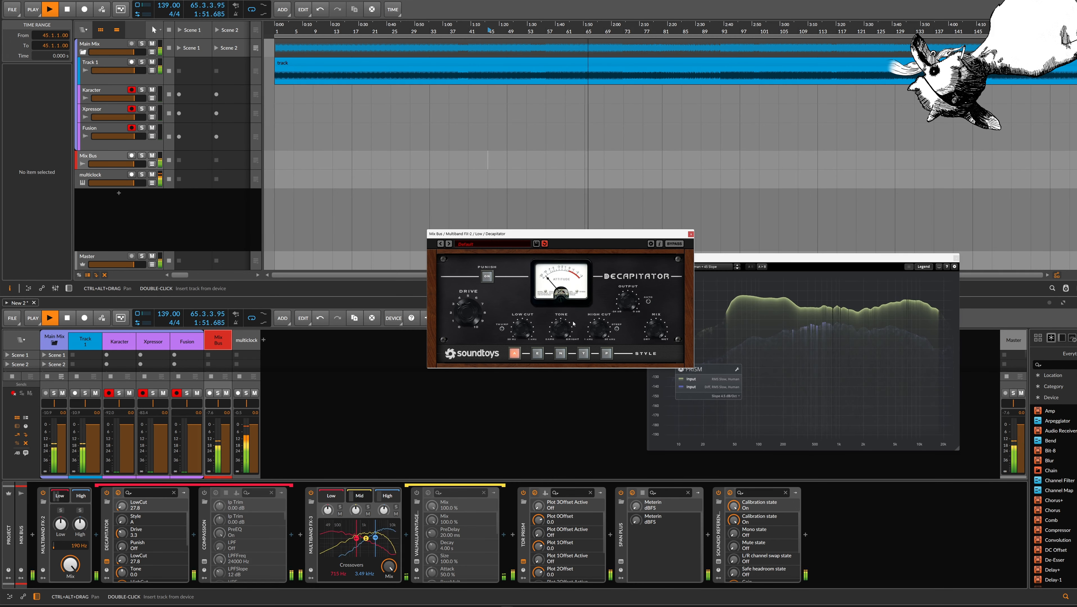
pyautogui.moveTo(656, 330); pyautogui.dragTo(655, 339)
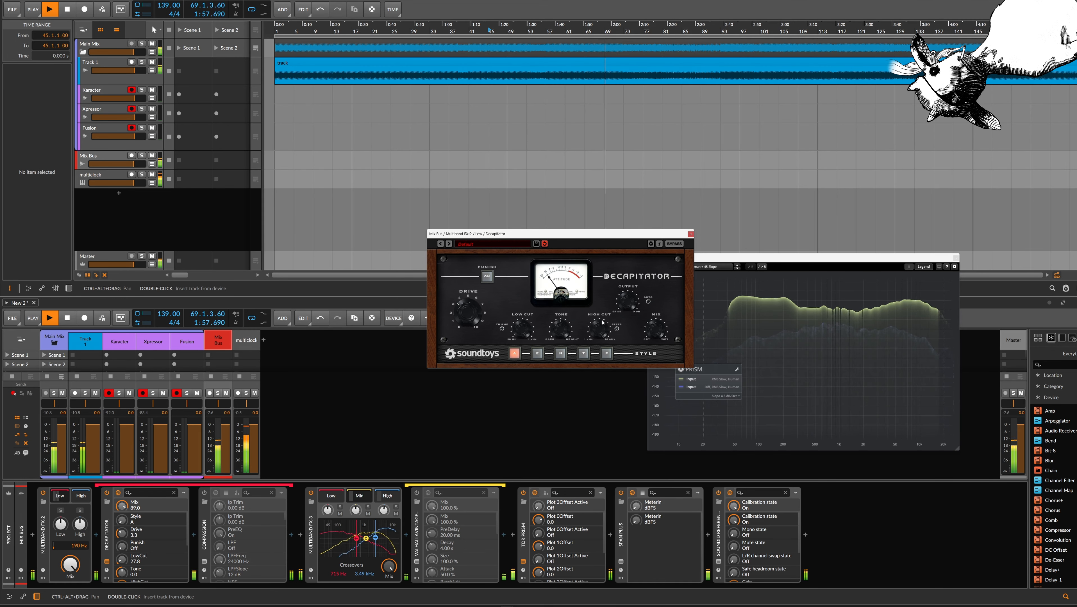
pyautogui.moveTo(471, 321); pyautogui.dragTo(469, 318)
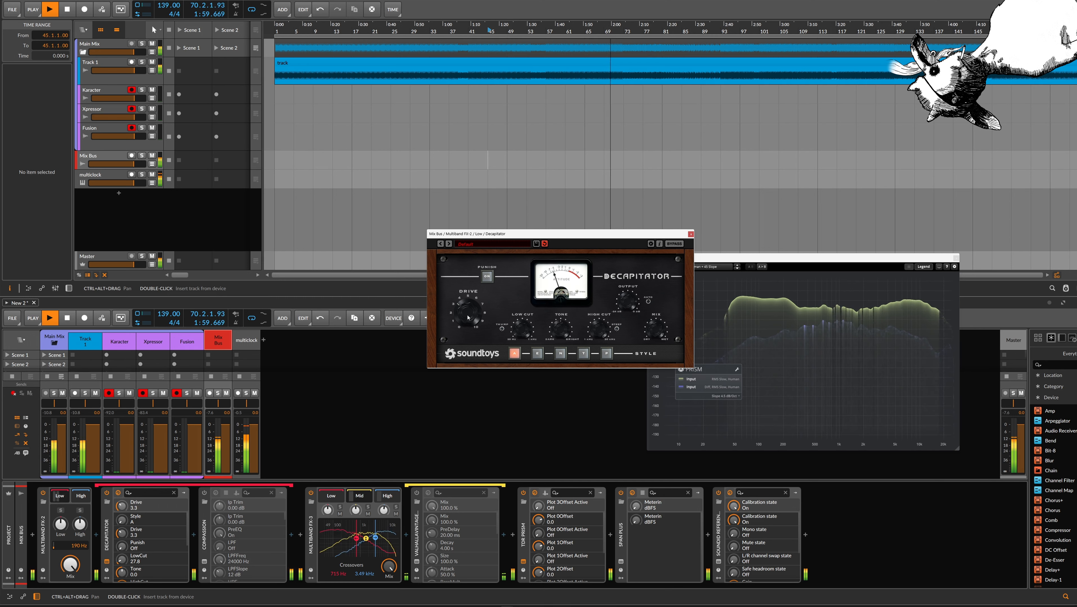
pyautogui.moveTo(525, 334); pyautogui.dragTo(525, 332)
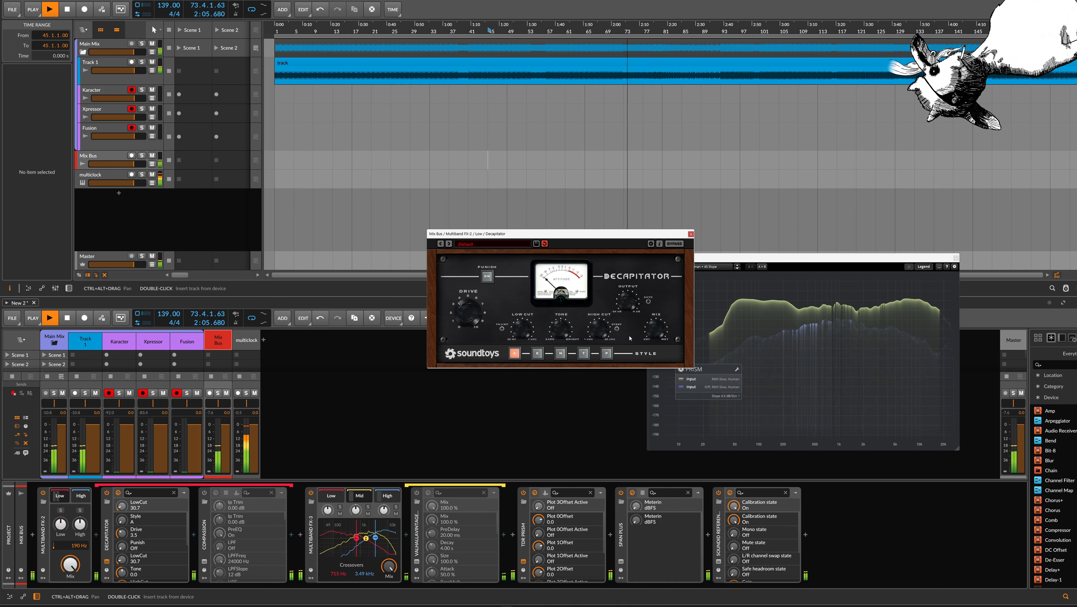
pyautogui.moveTo(561, 327); pyautogui.dragTo(563, 330)
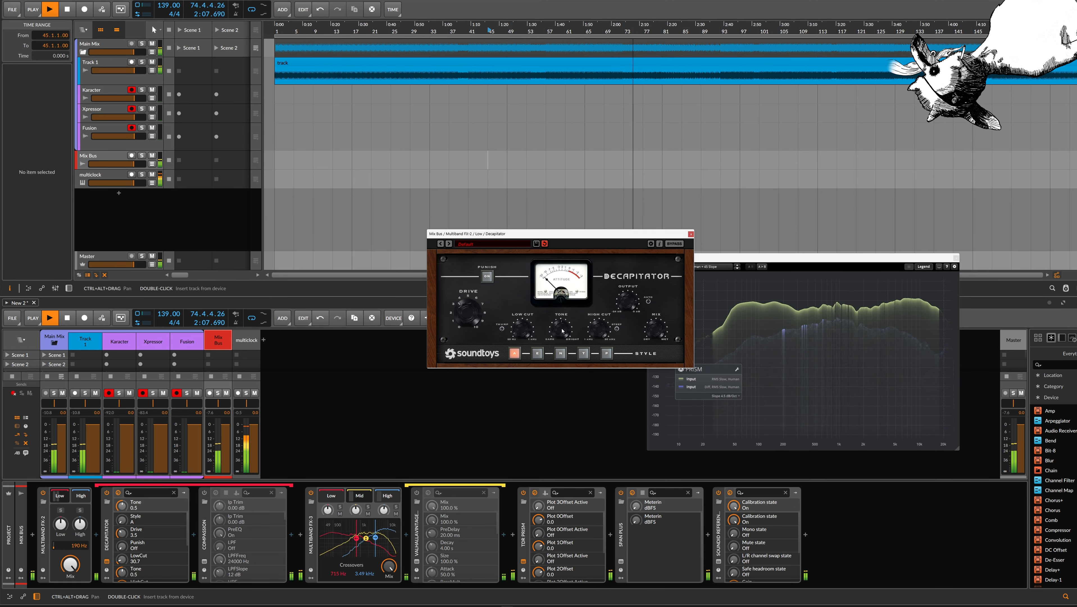
# Replay from bar 45, reduce the Decapitator's Mix to 83 and close its window
pyautogui.press('space')
pyautogui.press('space')
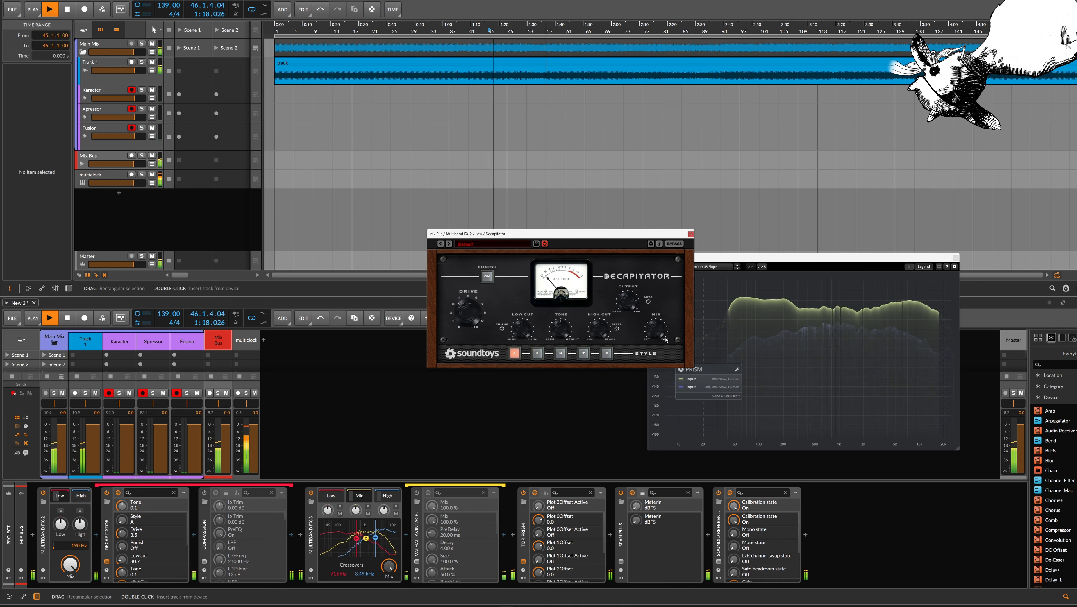
pyautogui.moveTo(658, 334); pyautogui.dragTo(658, 337)
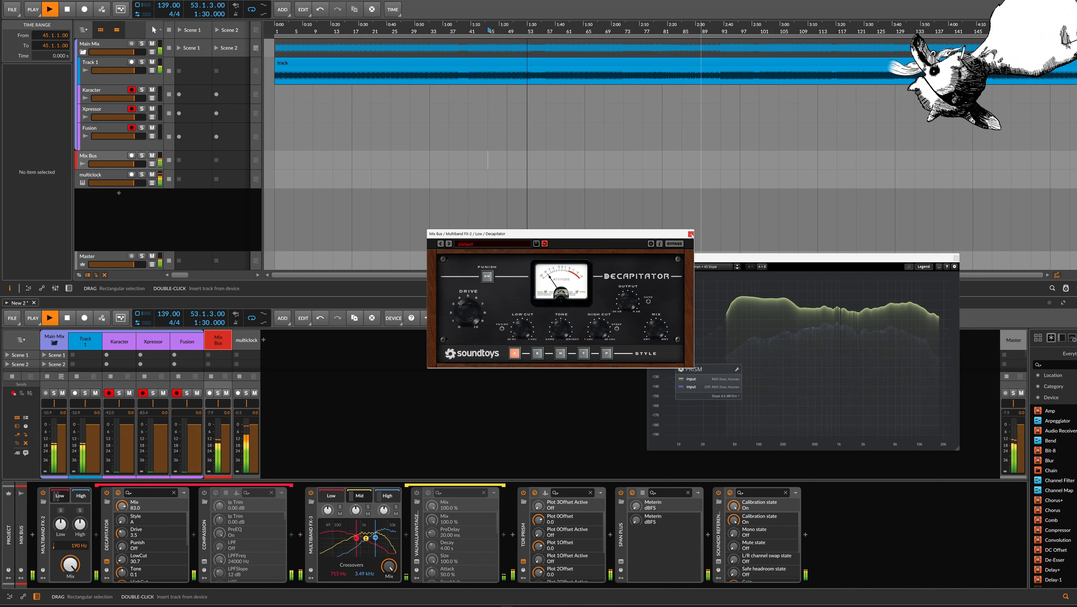
pyautogui.click(690, 234)
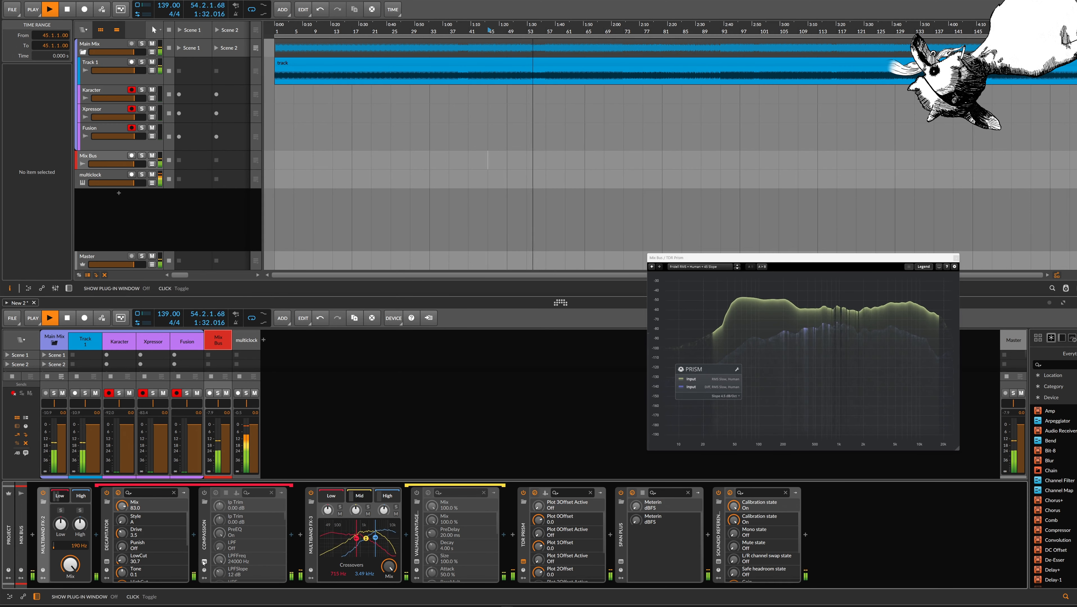
# Enable and open Compassion in the Low band chain, load the Drum Punch preset and set Dry/Wet to 30%
pyautogui.click(204, 562)
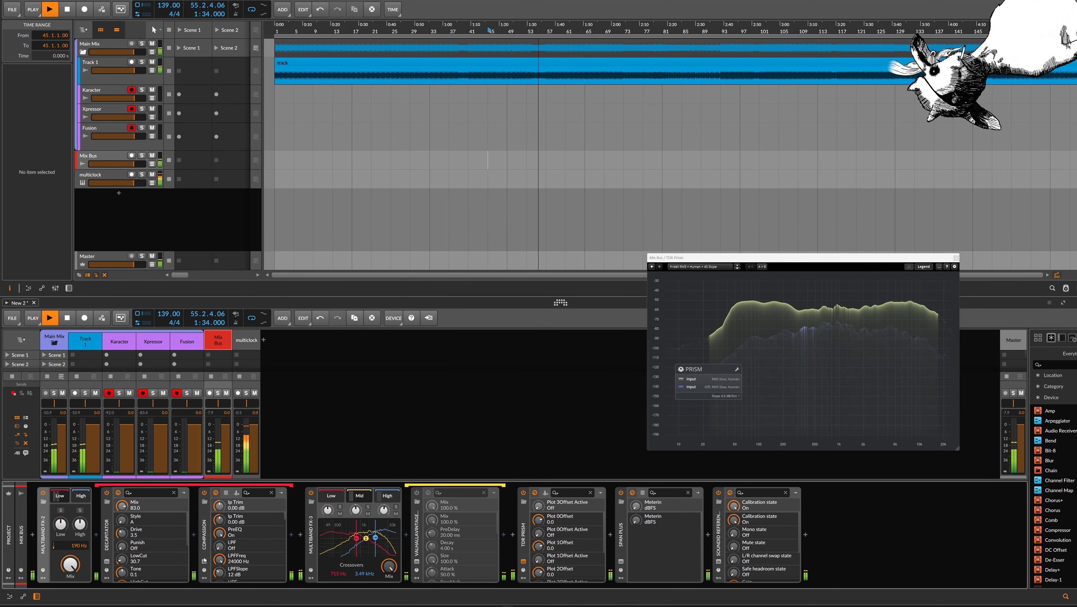
pyautogui.click(511, 272)
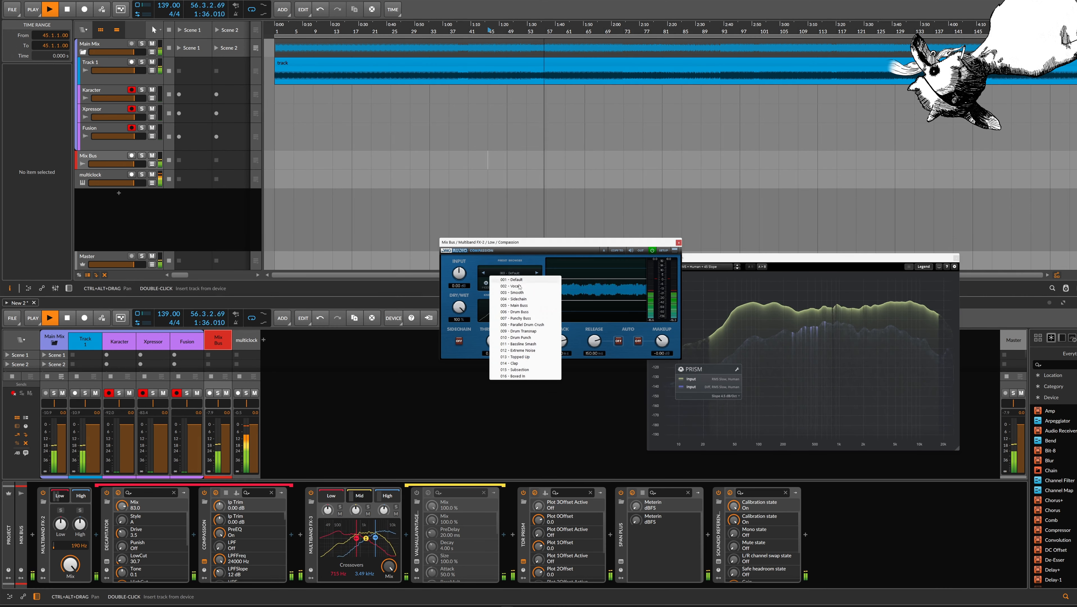
pyautogui.click(532, 337)
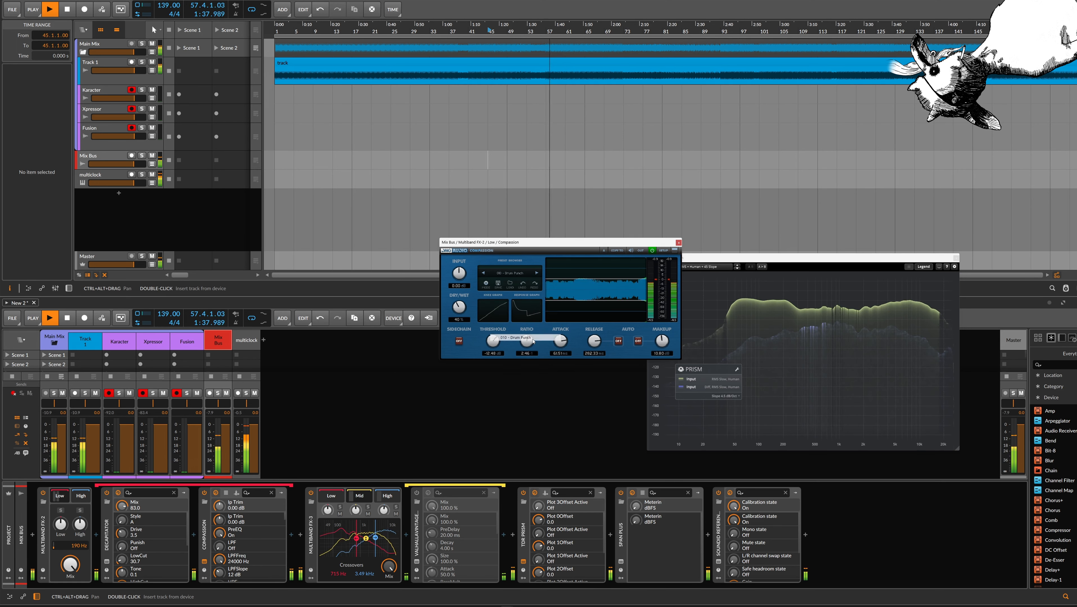
pyautogui.moveTo(470, 315); pyautogui.dragTo(462, 311)
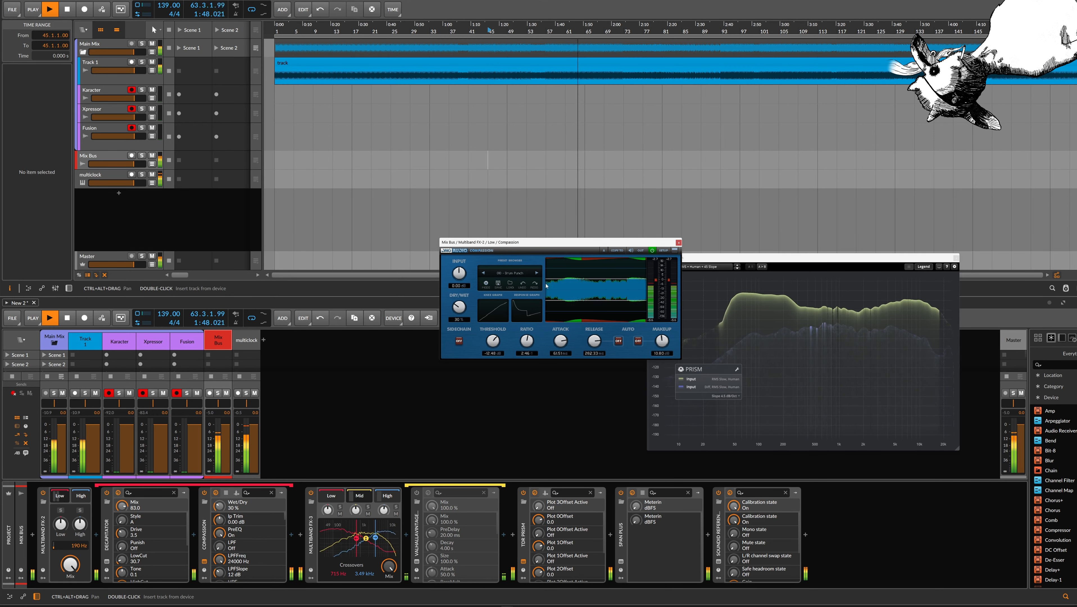
# Adjust Compassion's Makeup gain to 4.30 dB while replaying from bar 45, and close its window
pyautogui.moveTo(662, 341); pyautogui.dragTo(661, 352)
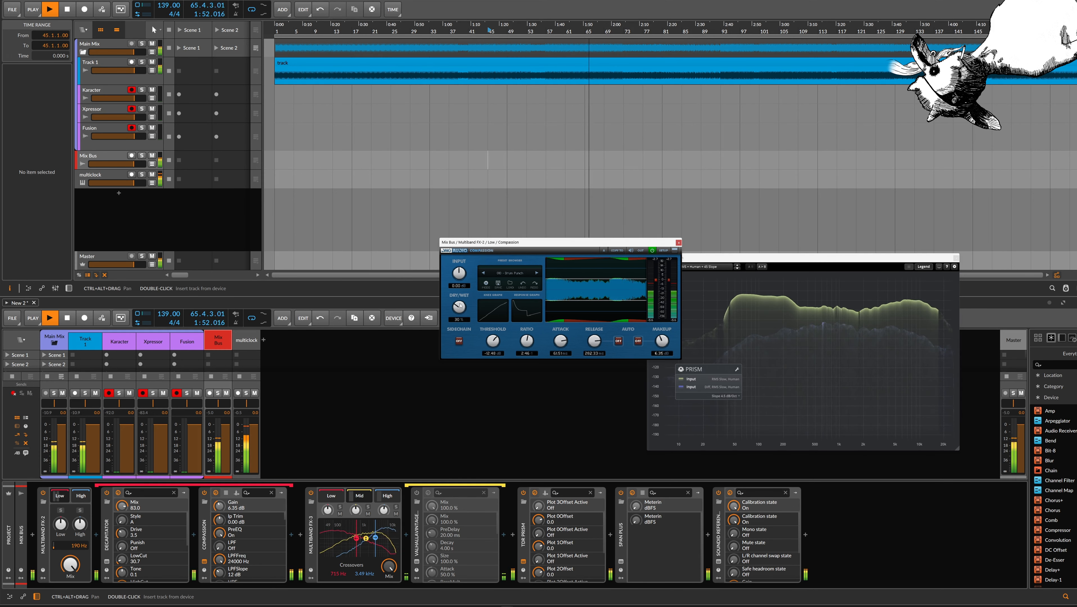
pyautogui.moveTo(661, 338); pyautogui.dragTo(661, 344)
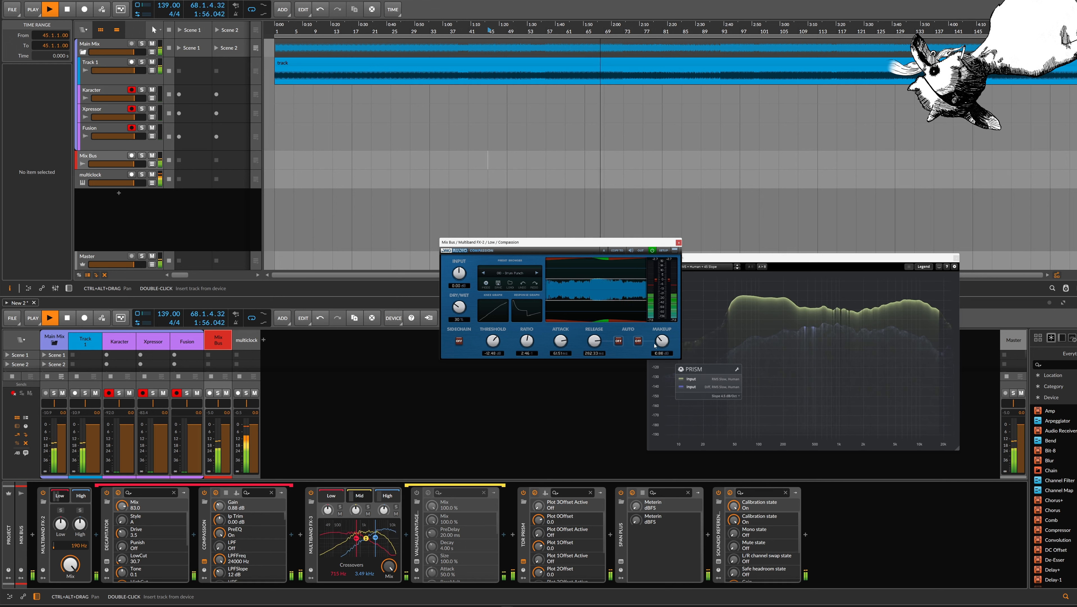
pyautogui.moveTo(659, 341); pyautogui.dragTo(665, 343)
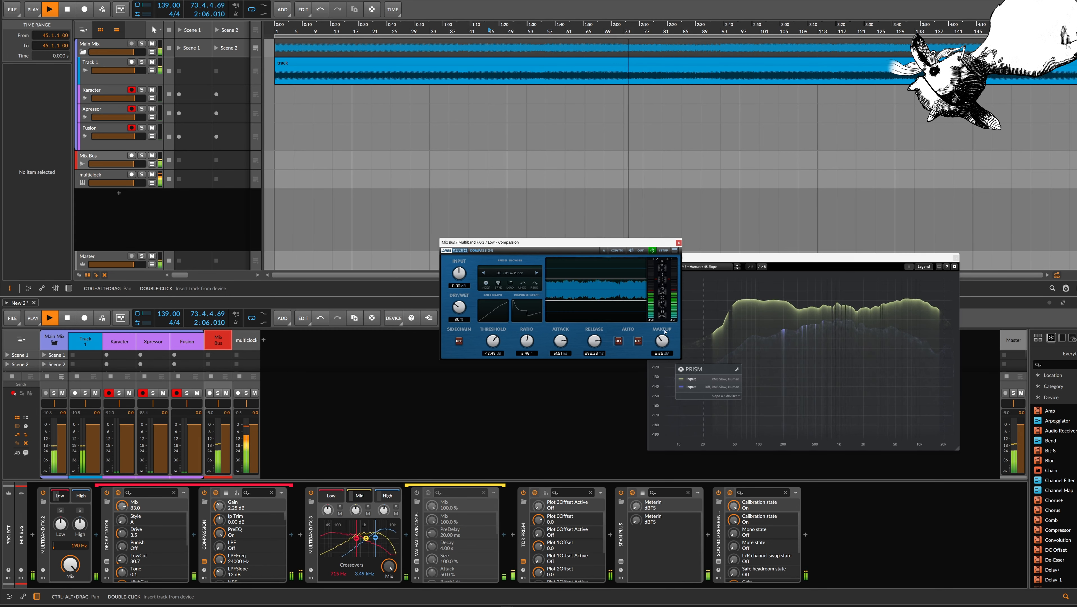
pyautogui.press('space')
pyautogui.press('space')
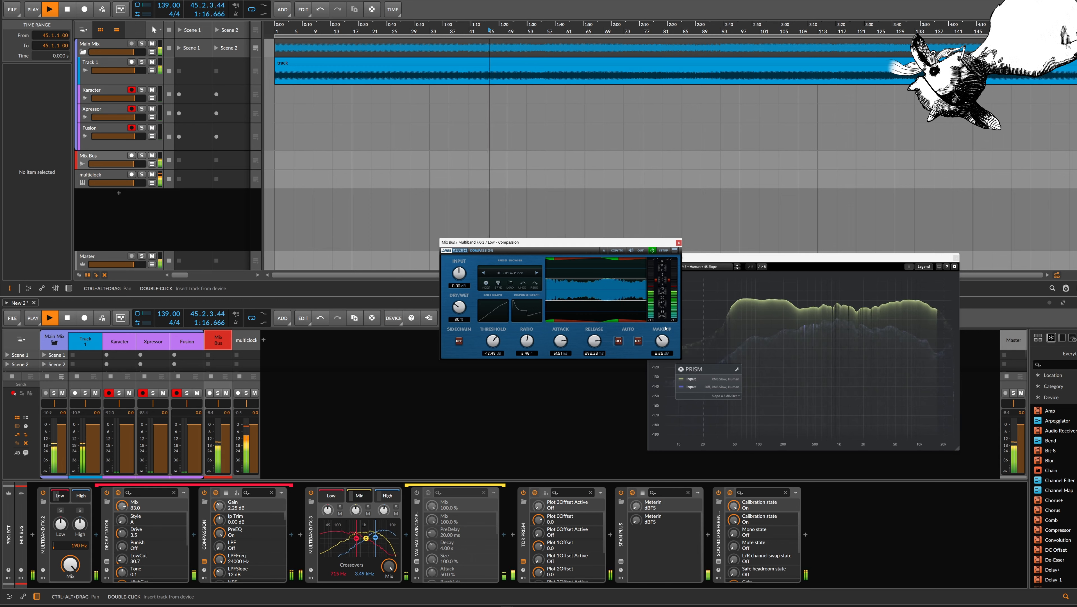
pyautogui.moveTo(665, 341); pyautogui.dragTo(665, 339)
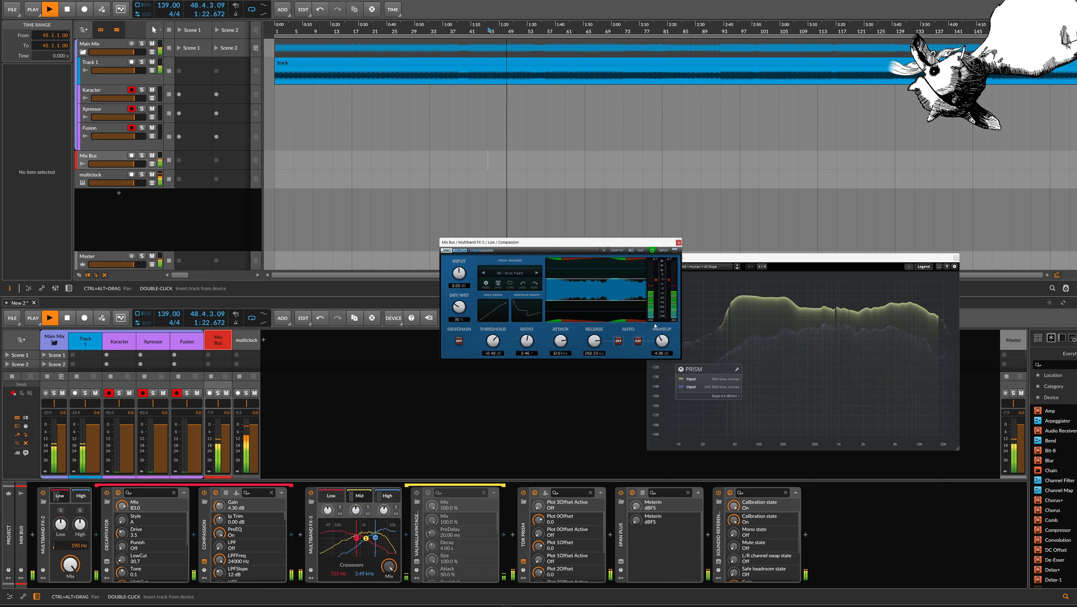
pyautogui.click(679, 242)
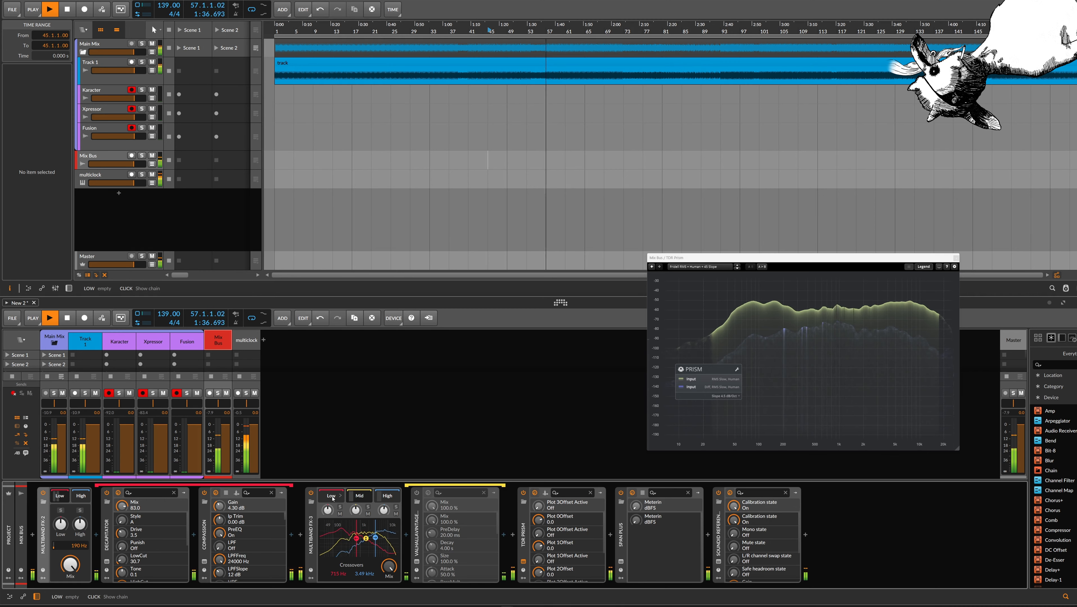
# Display the Low band chain of Multiband FX-3 and lower its low crossover to 668 Hz
pyautogui.press('Delete')
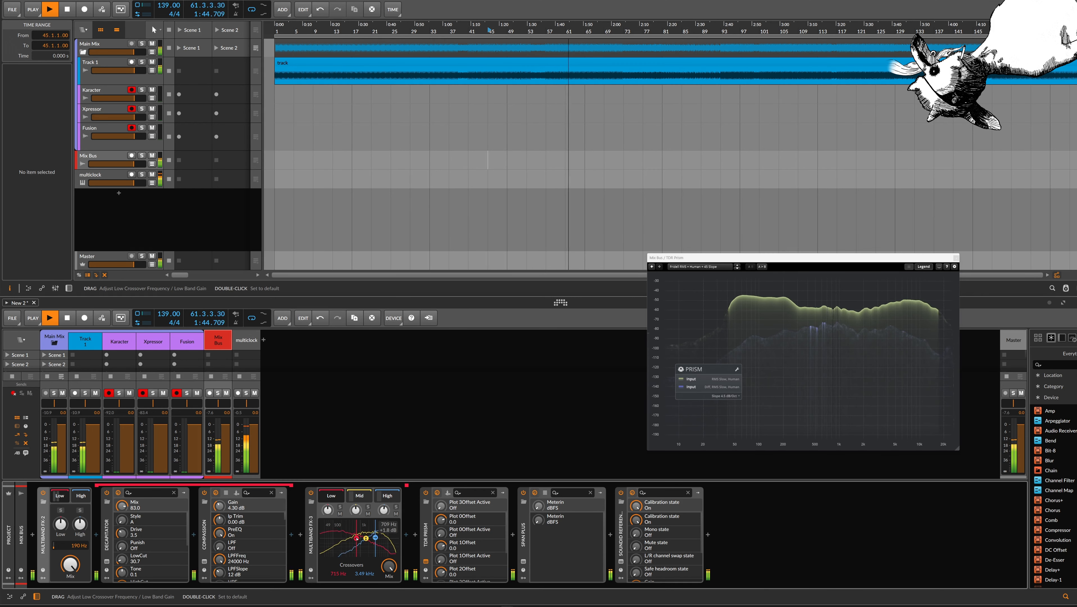
pyautogui.moveTo(356, 540); pyautogui.dragTo(356, 539)
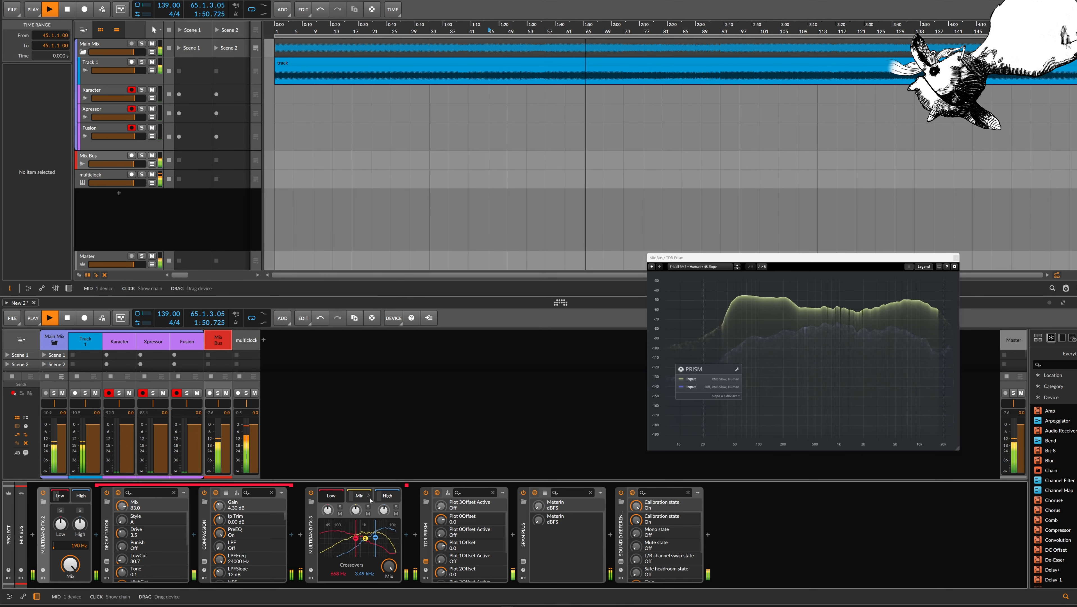
# Display the High band chain of Multiband FX-3, open and enable SuperPlate, and lower its Mix
pyautogui.click(381, 496)
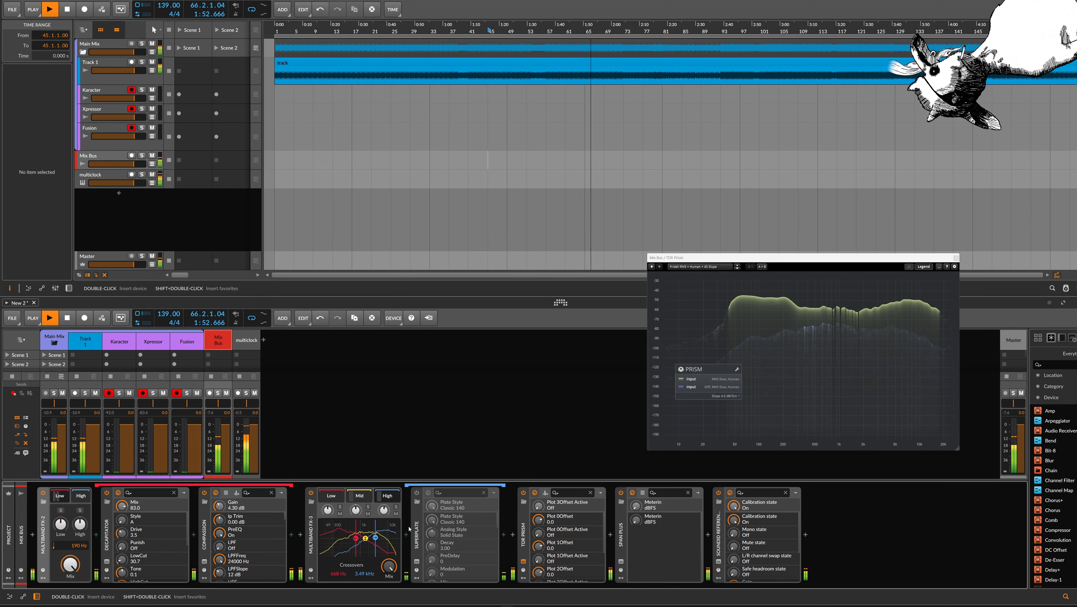
pyautogui.click(417, 561)
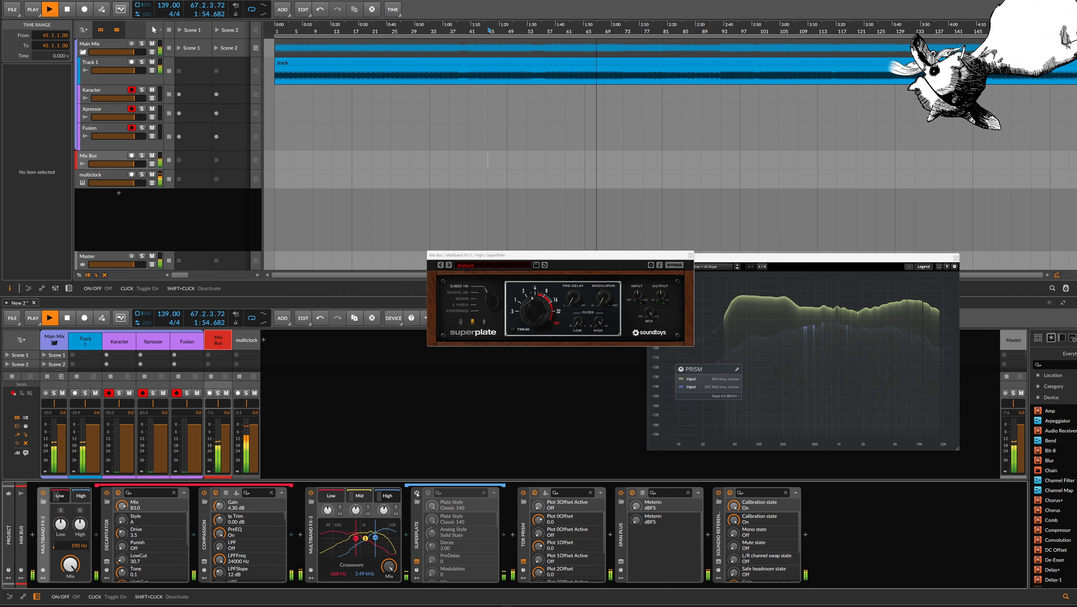
pyautogui.click(416, 493)
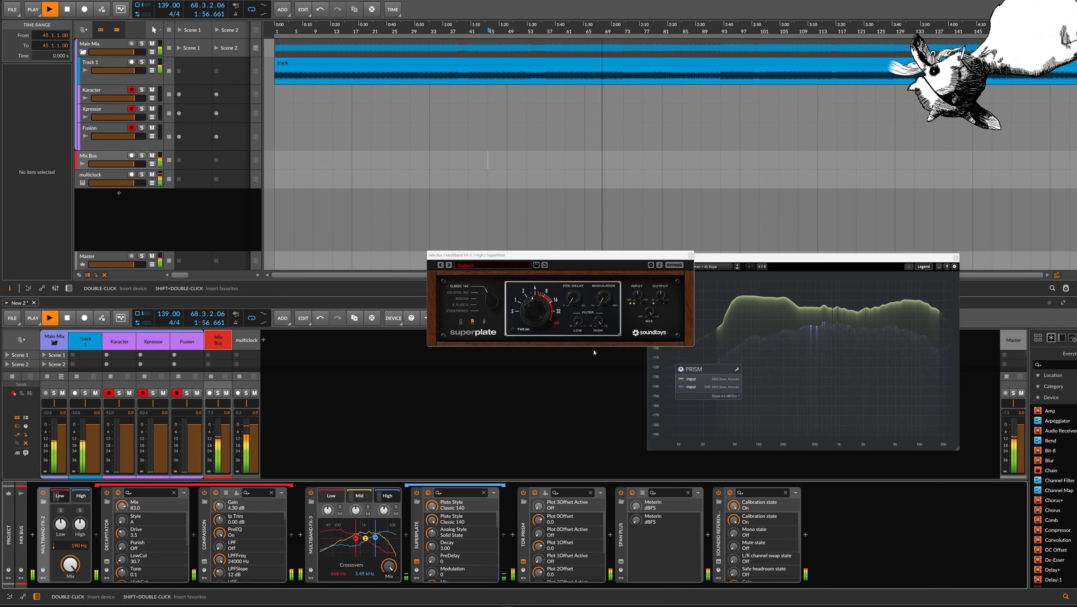
pyautogui.moveTo(652, 310); pyautogui.dragTo(650, 330)
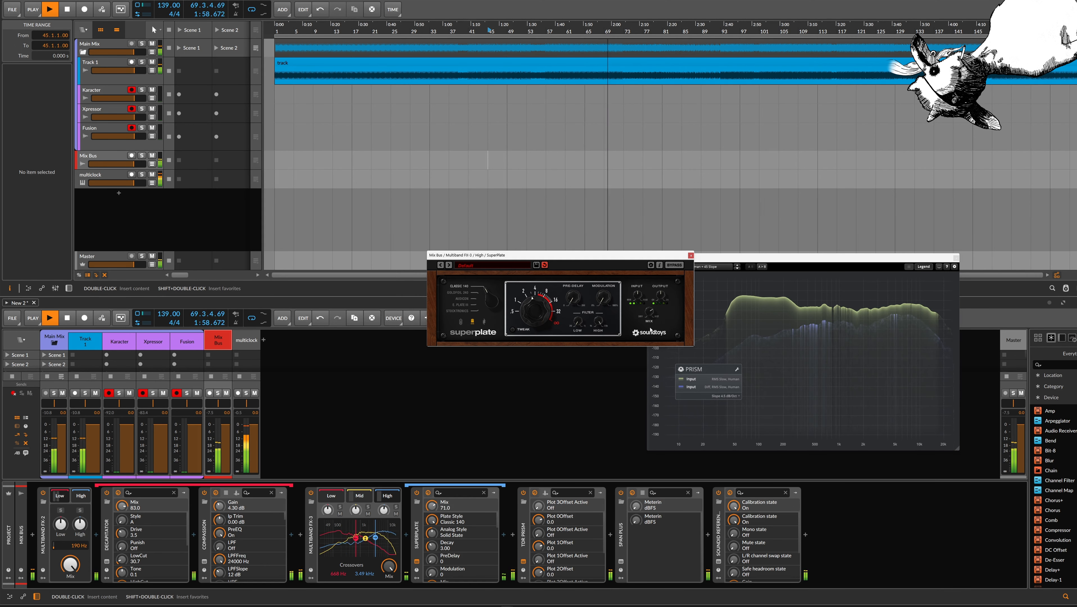
# Set SuperPlate's pre-delay to 75 and low-cut filter to 1000, then reveal the Tweak controls and adjust the auto-decay threshold
pyautogui.moveTo(574, 302); pyautogui.dragTo(576, 283)
pyautogui.moveTo(577, 321); pyautogui.dragTo(565, 246)
pyautogui.click(521, 332)
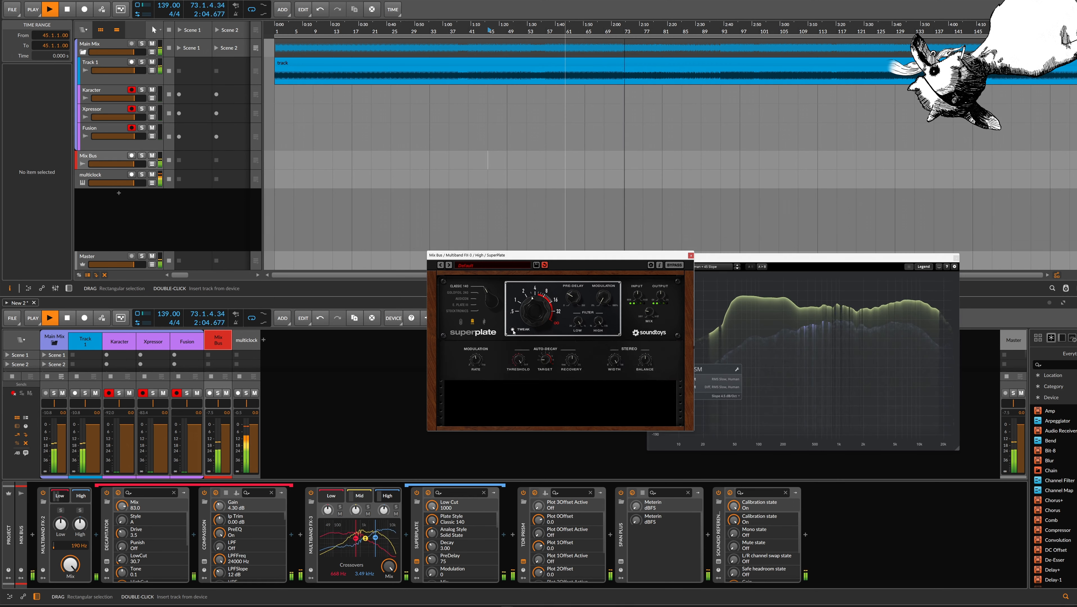
pyautogui.click(524, 406)
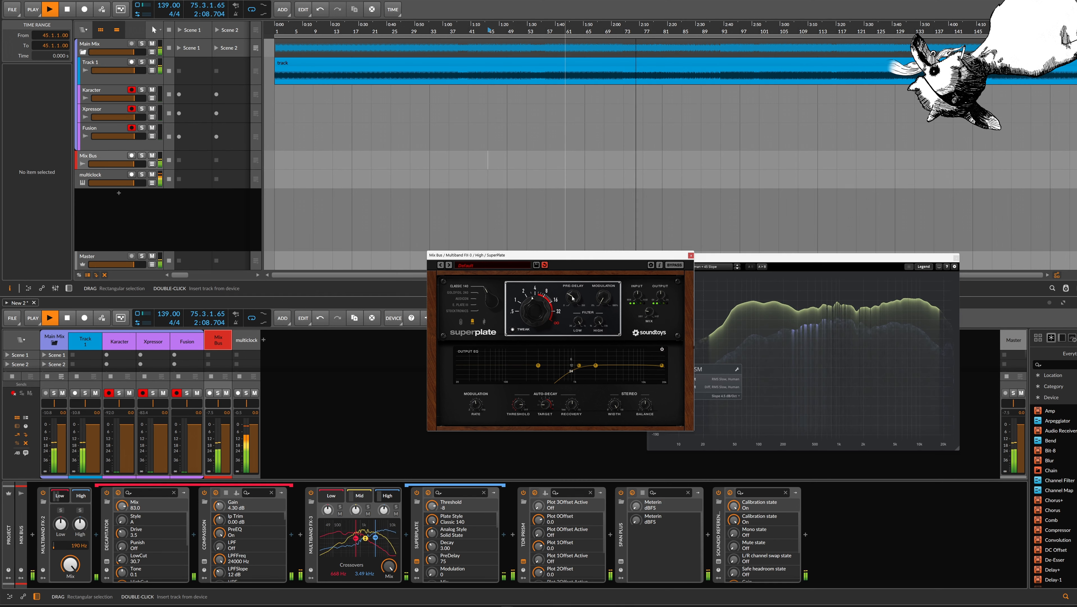
# Choose the Goldfoil 240 plate style in SuperPlate and set its output to 2.2
pyautogui.click(458, 293)
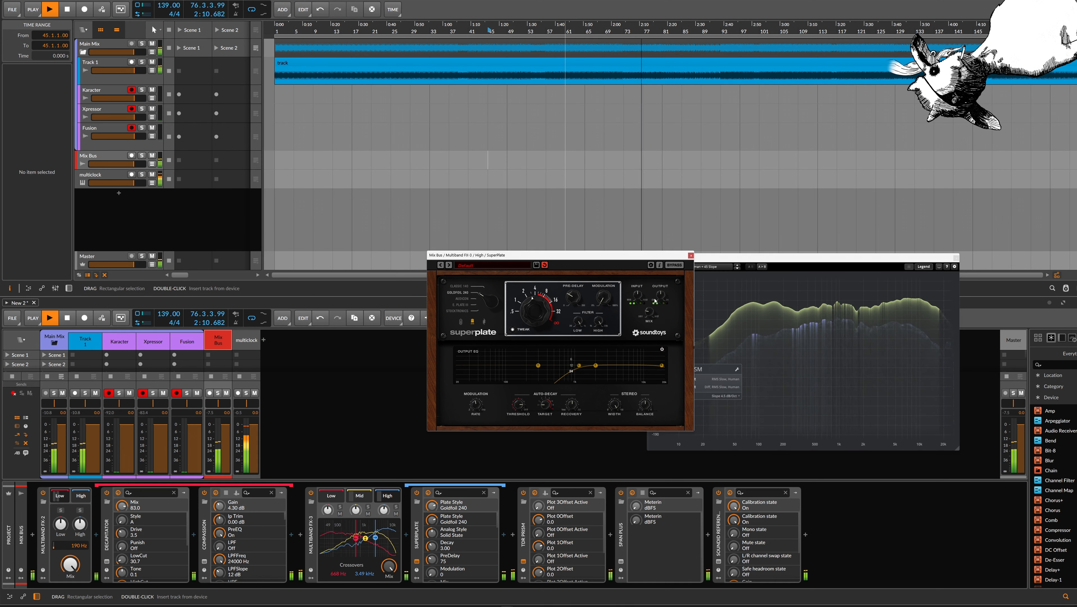
pyautogui.click(662, 296)
pyautogui.moveTo(664, 293); pyautogui.dragTo(664, 292)
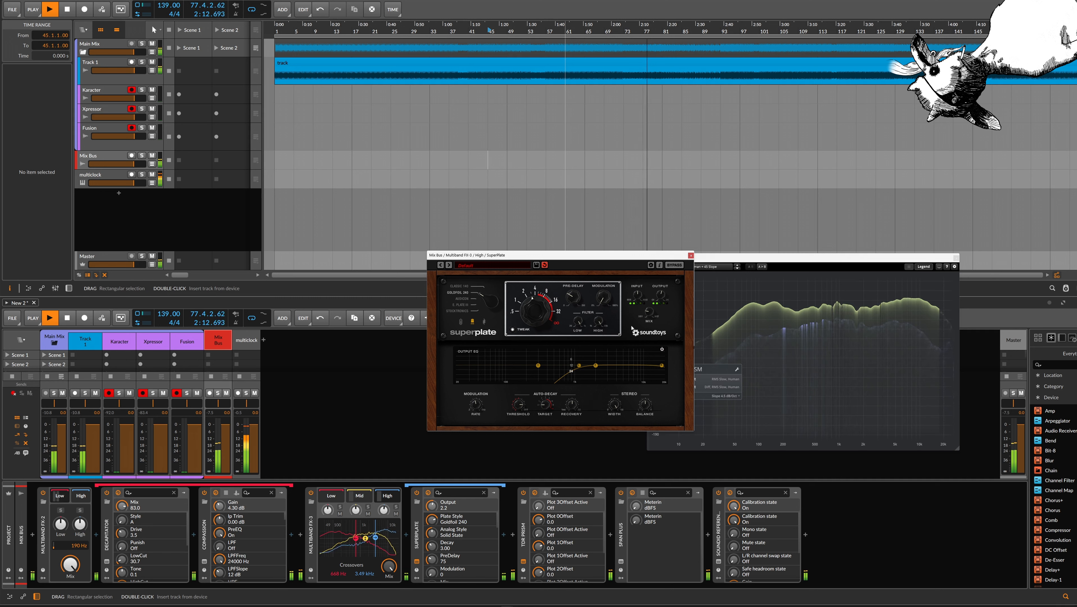
# Adjust SuperPlate's auto-decay recovery, set the threshold to -20 and compare the sound with the plug-in switched off and on
pyautogui.click(567, 404)
pyautogui.moveTo(573, 425); pyautogui.dragTo(573, 428)
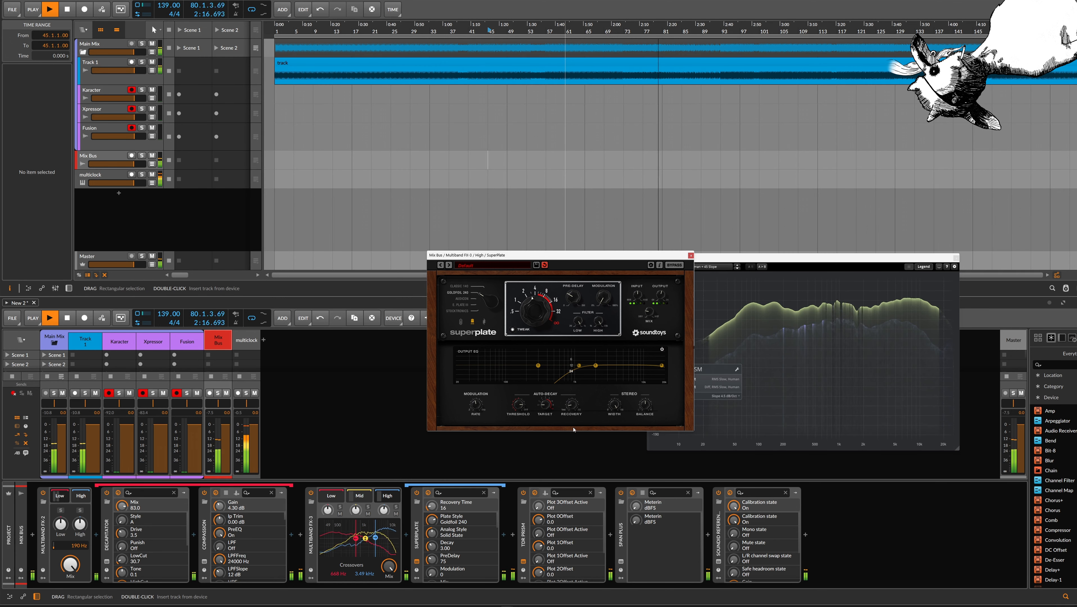
pyautogui.click(520, 406)
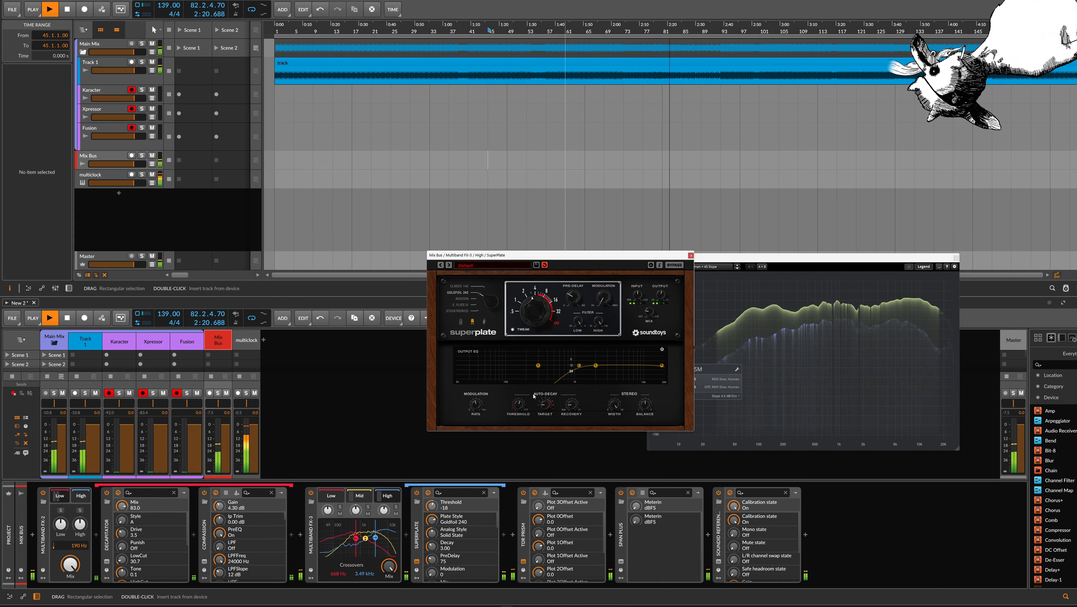
pyautogui.moveTo(520, 407); pyautogui.dragTo(520, 410)
pyautogui.click(417, 493)
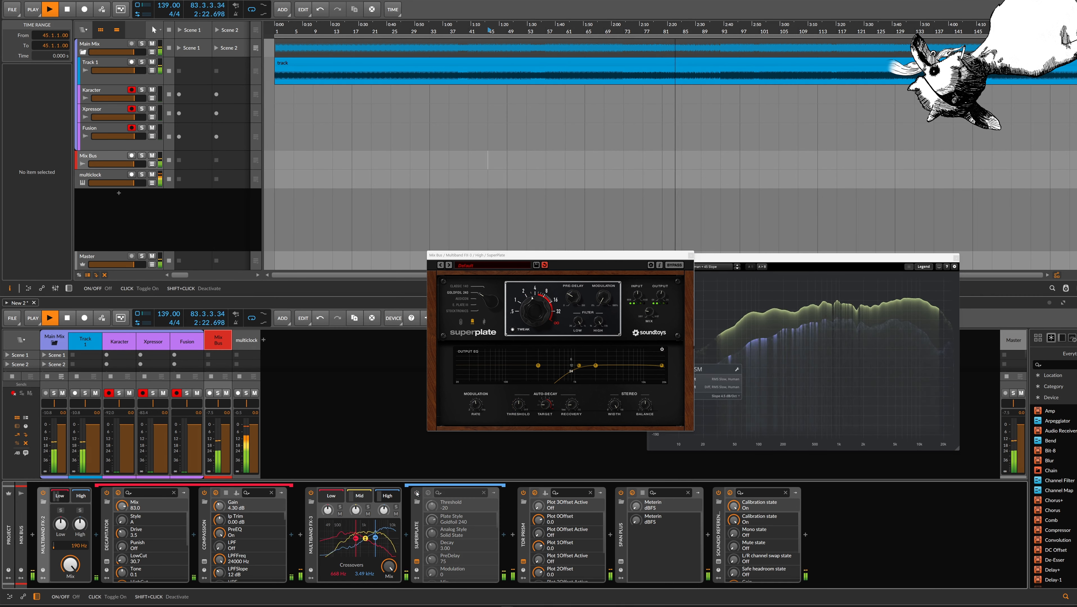
pyautogui.click(417, 493)
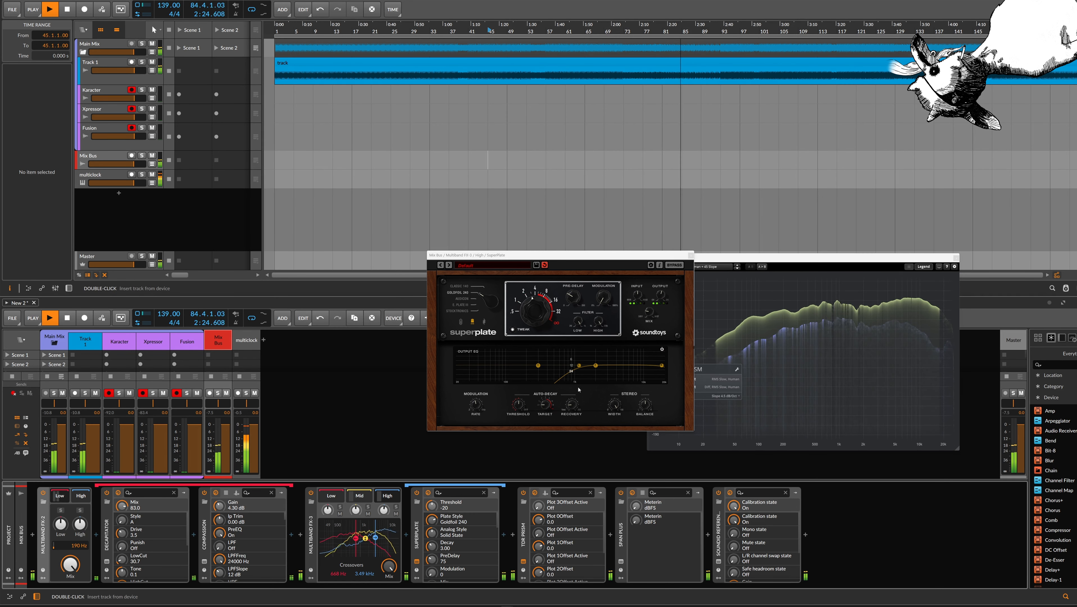
# Set SuperPlate's decay to 1.63, pre-delay to 91 and stereo width to 85.5, and close its window
pyautogui.moveTo(536, 310); pyautogui.dragTo(578, 300)
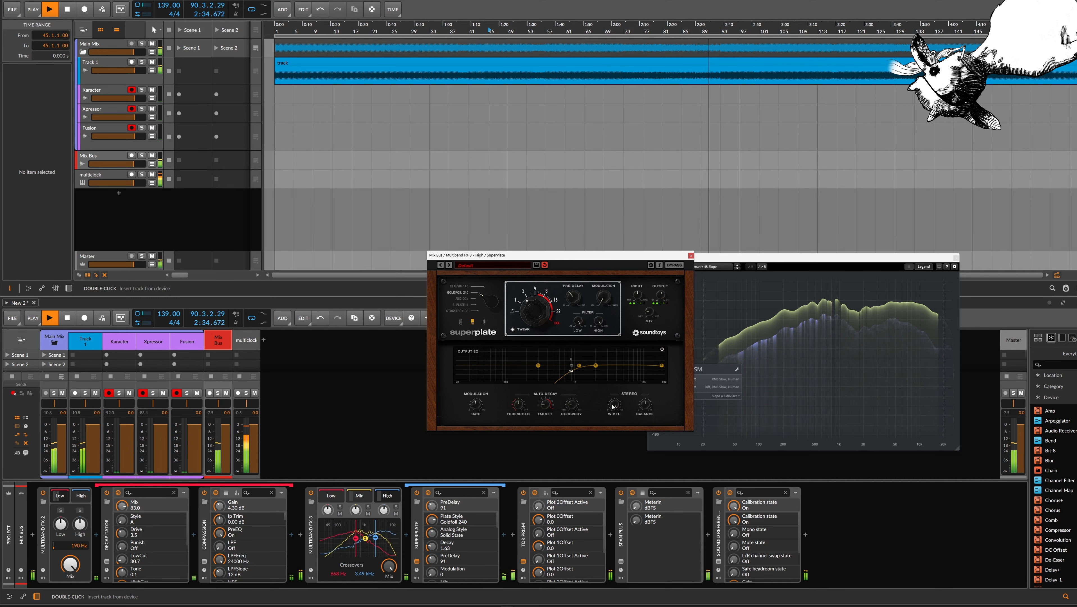
pyautogui.moveTo(615, 408); pyautogui.dragTo(618, 420)
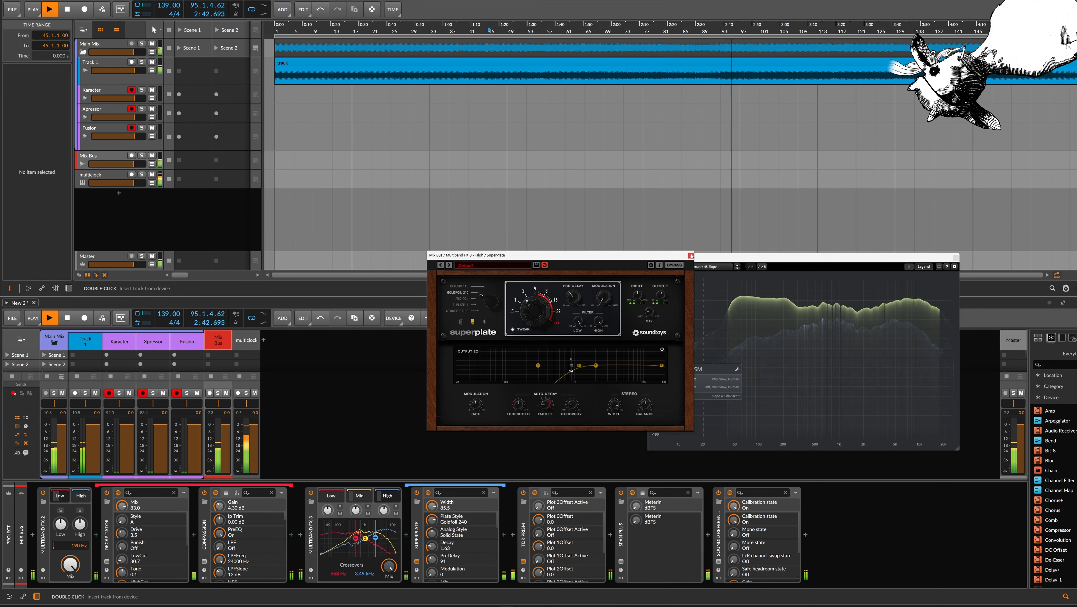
pyautogui.click(690, 255)
# Open and enable ValhallaVintageVerb in the Mid band chain, with Mix at 13.3% and Decay at 1.12 s
pyautogui.click(360, 496)
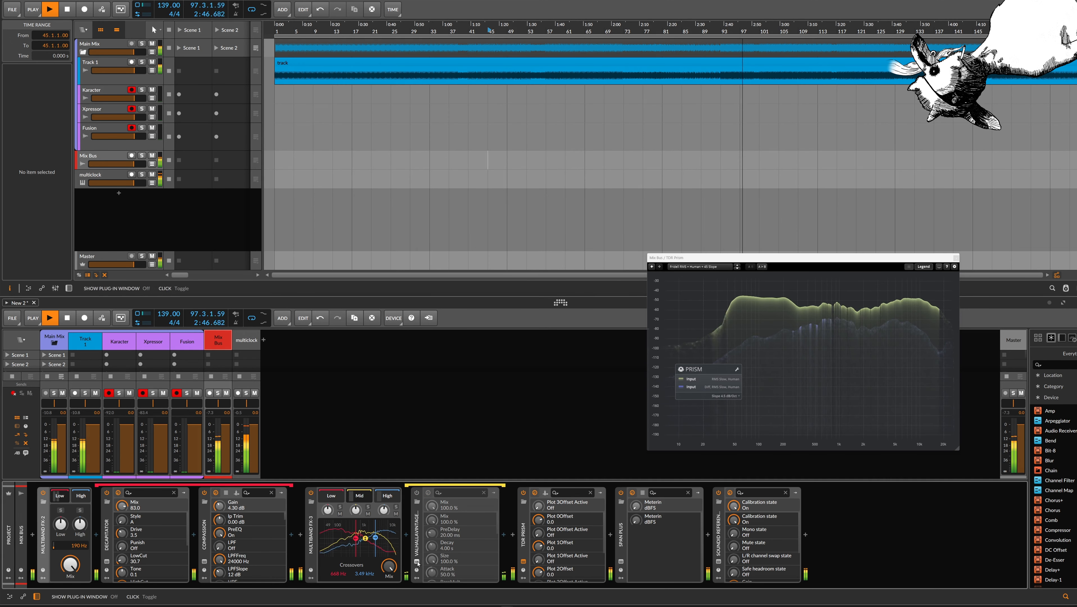
pyautogui.click(417, 561)
pyautogui.click(416, 492)
pyautogui.moveTo(437, 282); pyautogui.dragTo(442, 355)
pyautogui.moveTo(492, 287); pyautogui.dragTo(494, 297)
# Switch ValhallaVintageVerb to the Dirty Hall mode and set its LowCut to 700 Hz
pyautogui.click(475, 346)
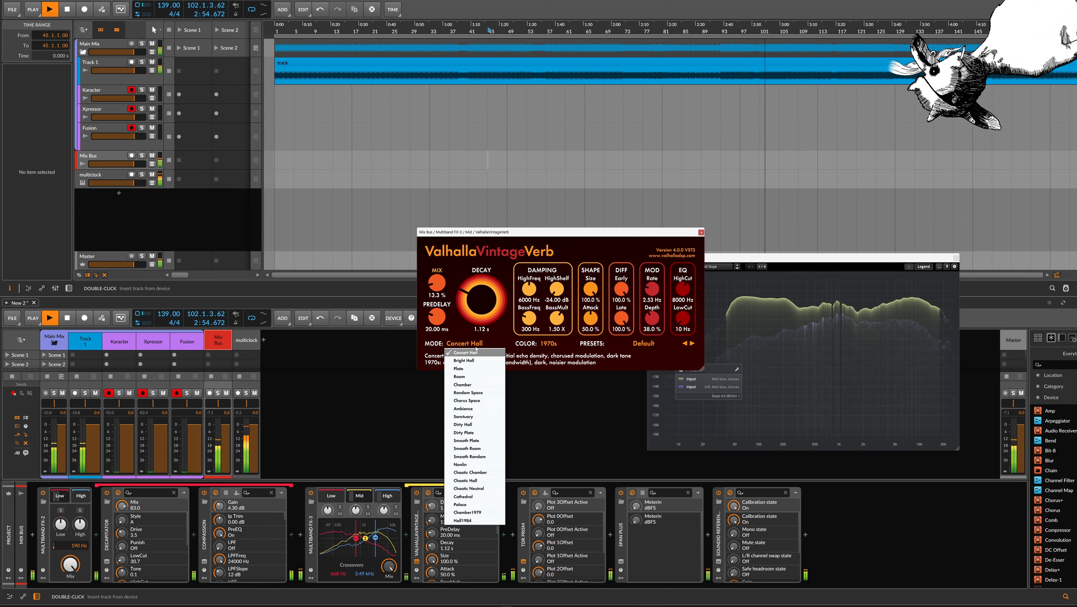
pyautogui.click(467, 424)
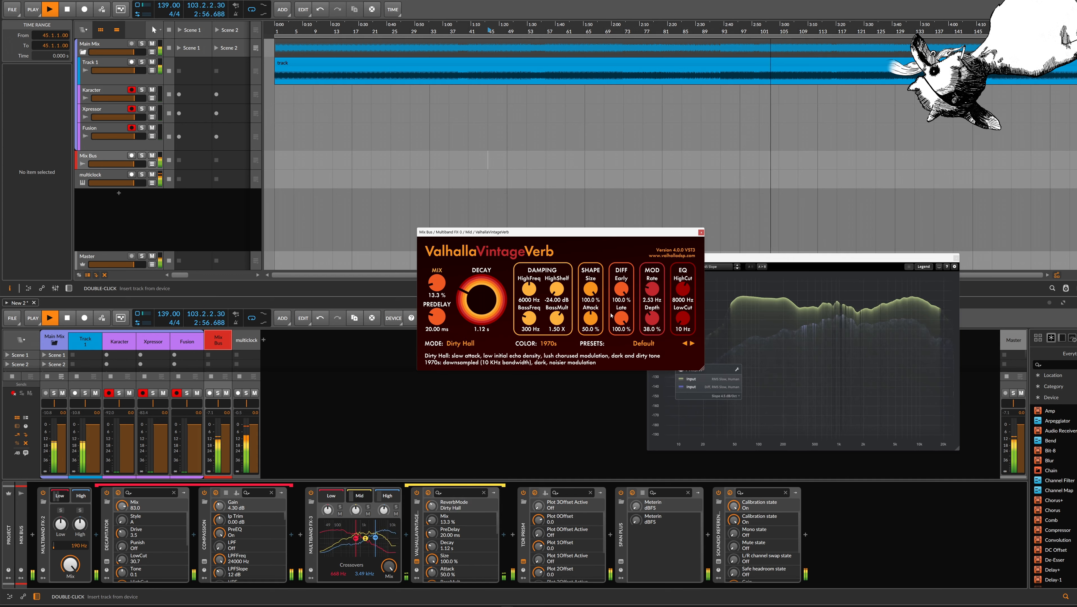
pyautogui.moveTo(683, 322); pyautogui.dragTo(685, 286)
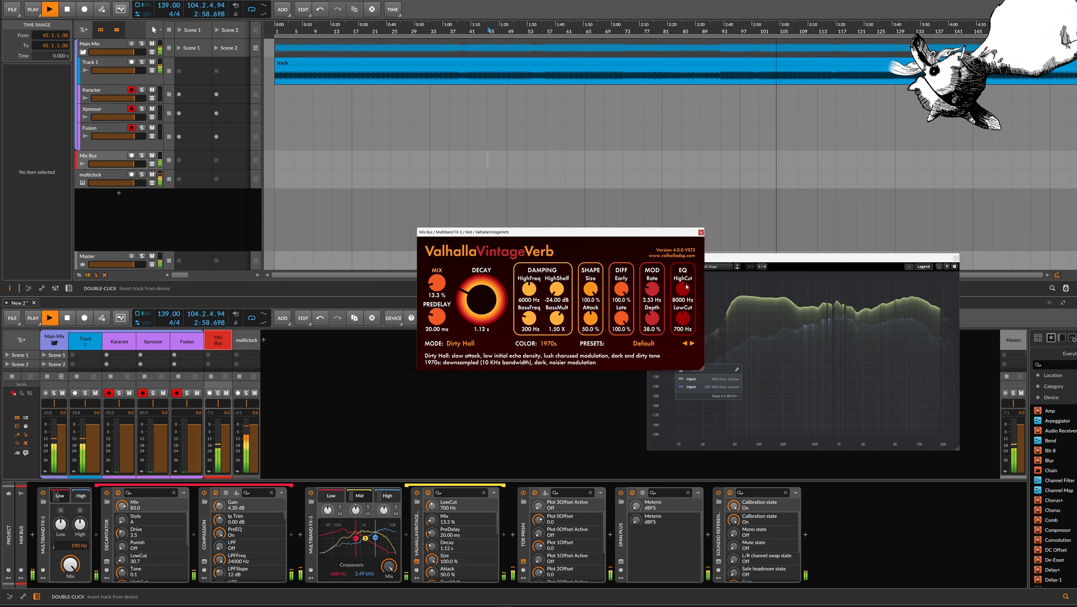
# Set ValhallaVintageVerb's HighShelf to -6.38 dB, HighFreq to 5920 Hz and early diffusion to 74.9%, and close its window
pyautogui.moveTo(561, 290); pyautogui.dragTo(561, 236)
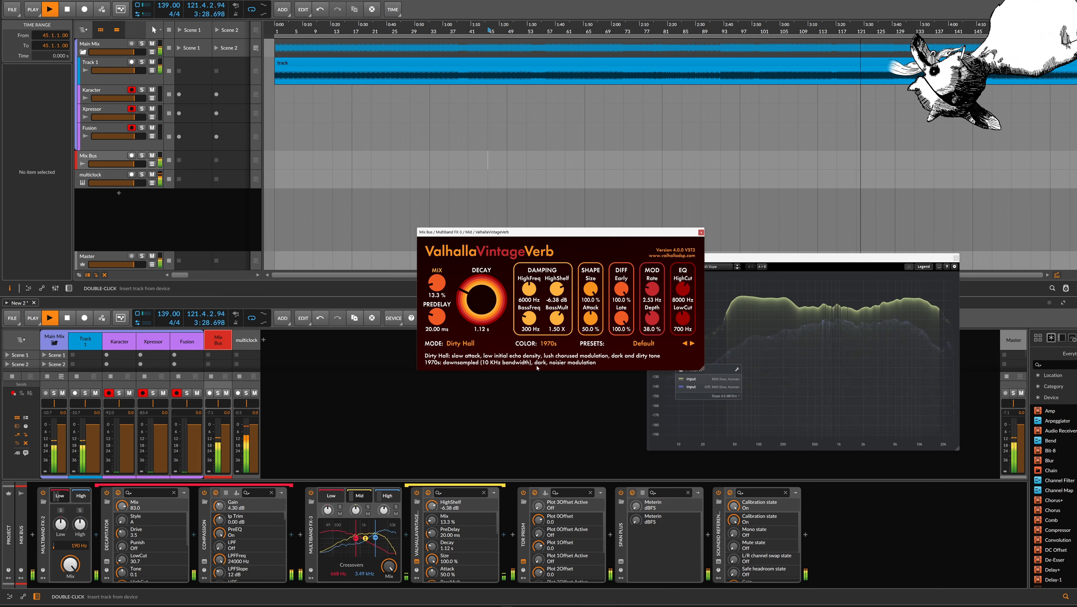
pyautogui.moveTo(533, 288); pyautogui.dragTo(533, 289)
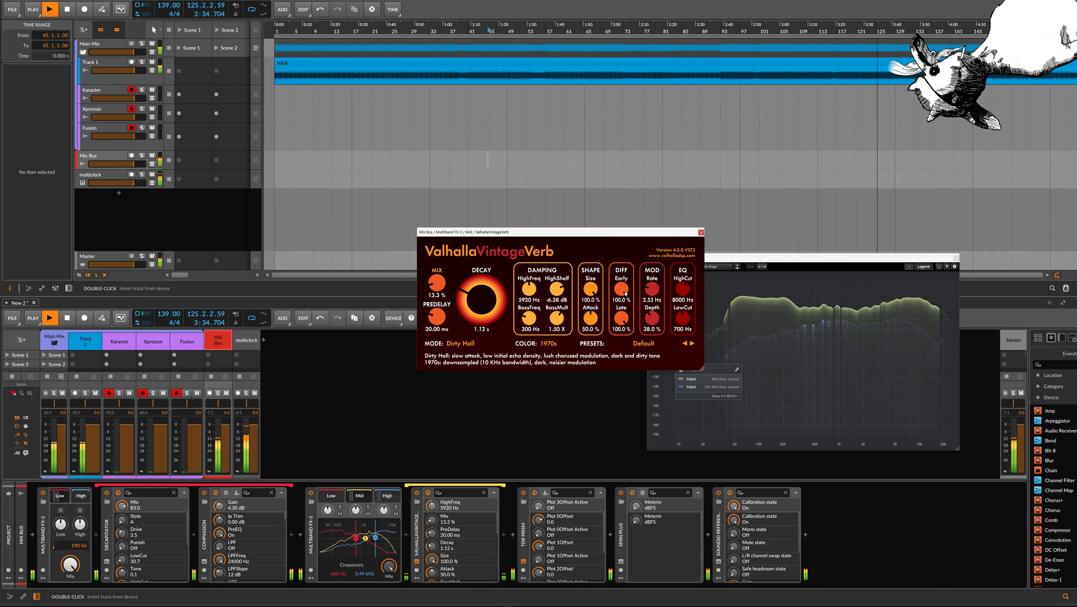
pyautogui.moveTo(625, 293); pyautogui.dragTo(625, 313)
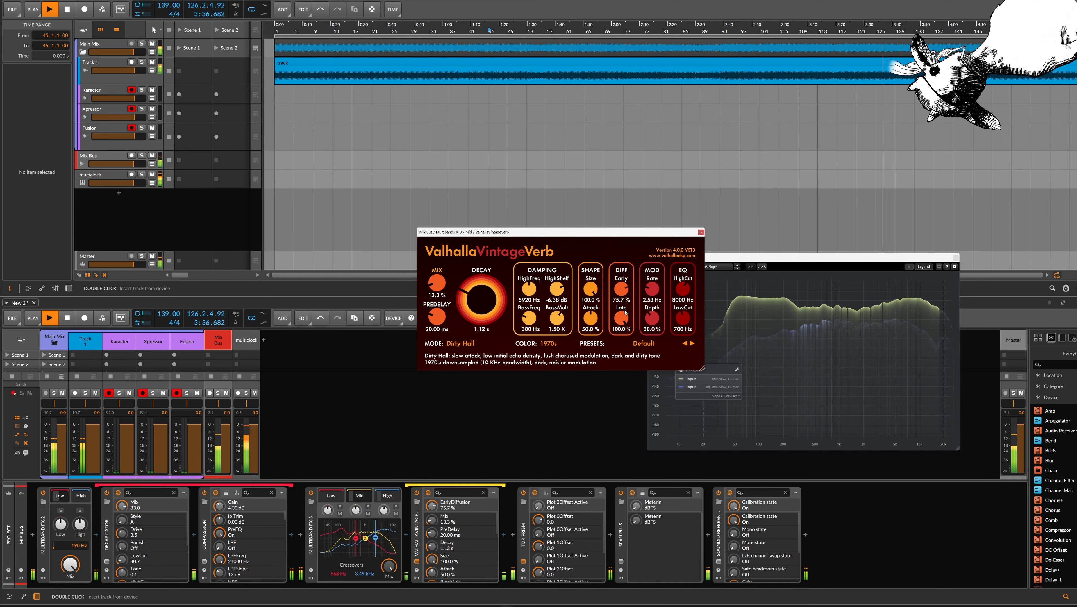
pyautogui.click(701, 232)
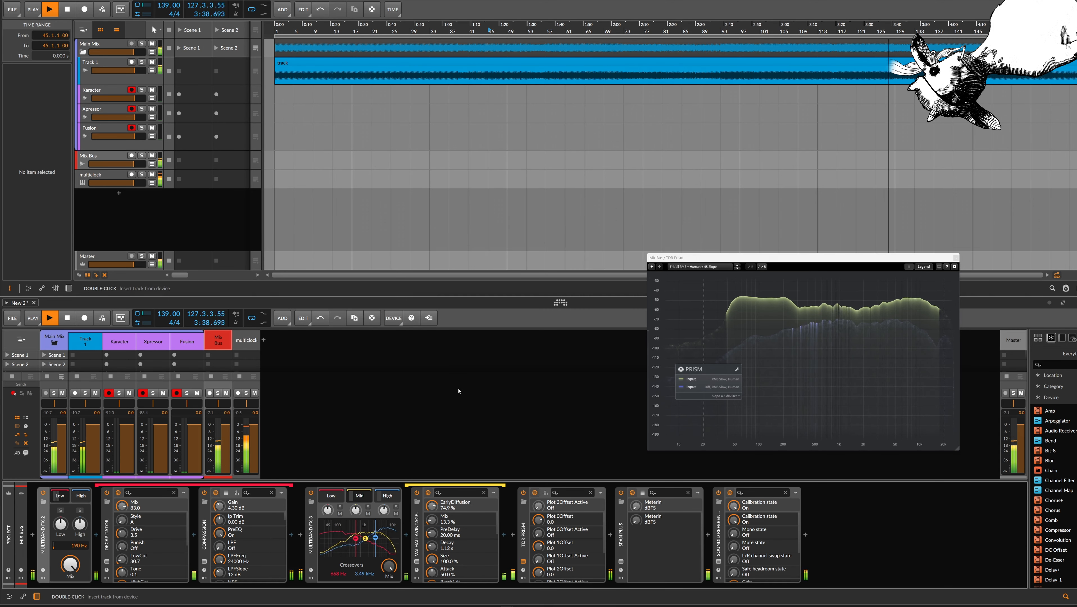
# Insert the EQuilibrium equalizer on the Mix Bus between Multiband FX-3 and TDR Prism
pyautogui.click(513, 535)
pyautogui.write('equi')
pyautogui.press('Return')
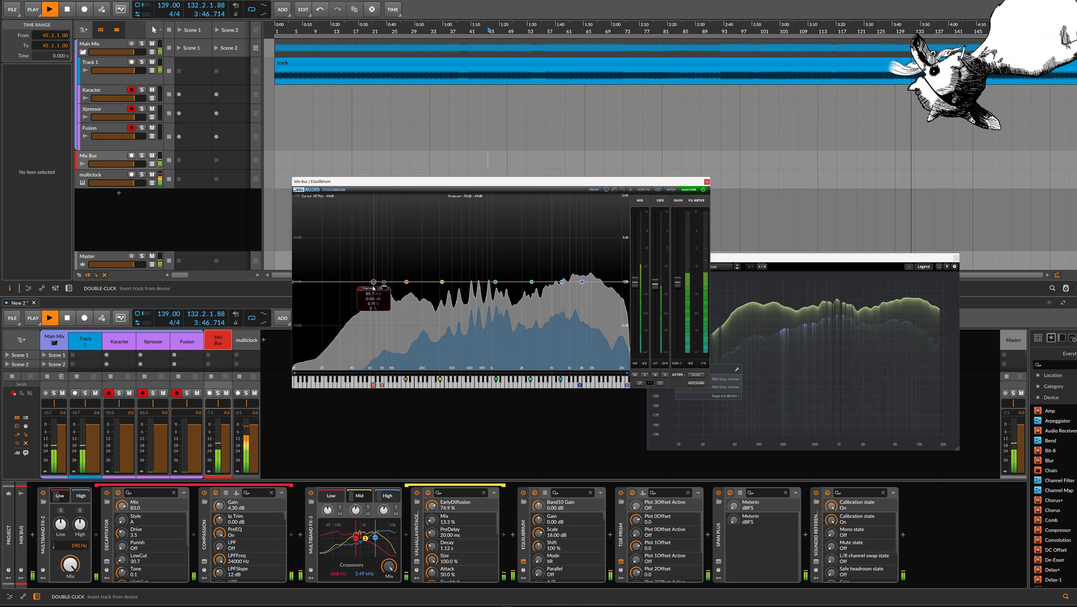
# Configure EQuilibrium's band 10 as a low shelf and cut the low end by about 18 dB
pyautogui.click(375, 288)
pyautogui.moveTo(403, 310)
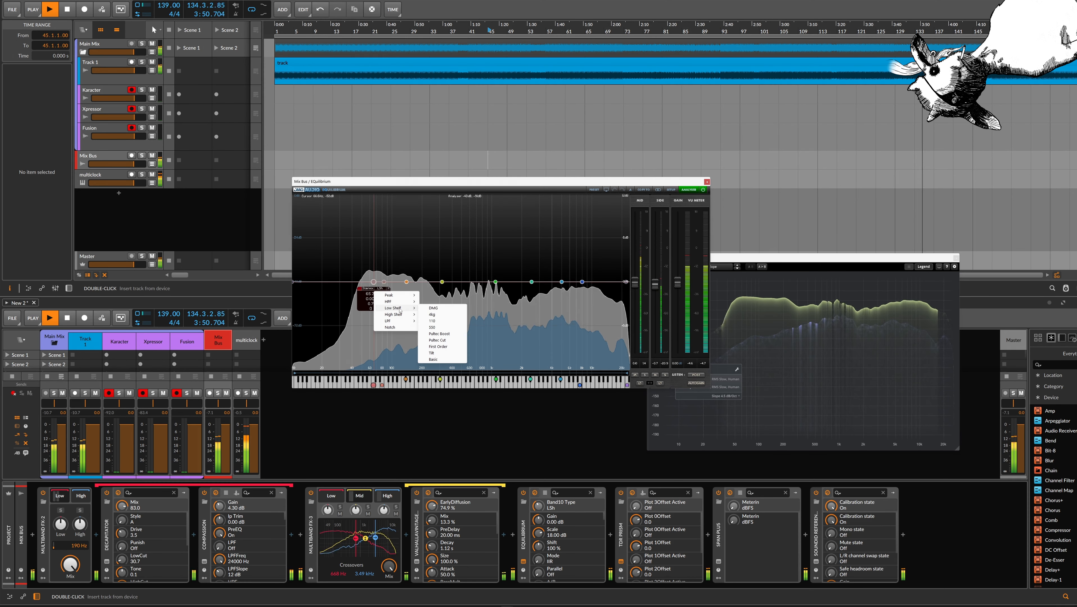
pyautogui.click(378, 290)
pyautogui.click(374, 290)
pyautogui.click(376, 311)
pyautogui.click(379, 288)
pyautogui.click(386, 304)
pyautogui.click(390, 289)
pyautogui.click(448, 307)
pyautogui.moveTo(375, 284)
pyautogui.mouseDown()
pyautogui.moveTo(377, 365)
pyautogui.moveTo(399, 381)
pyautogui.moveTo(388, 379)
pyautogui.mouseUp()
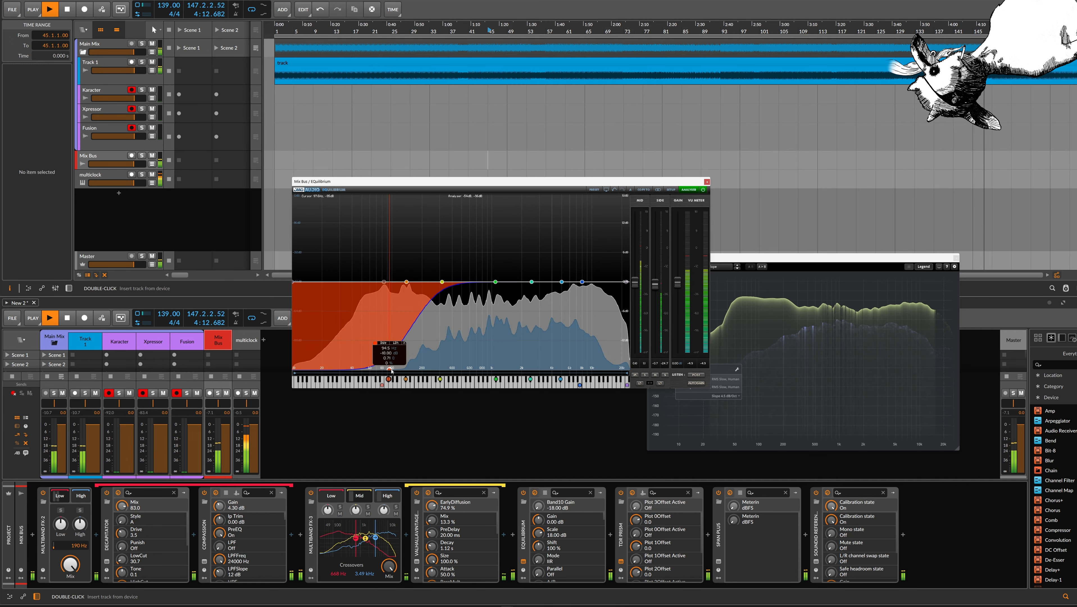
# Replay from bar 45 and boost the lows with EQuilibrium's band 2 by about 1.6 dB
pyautogui.press('space')
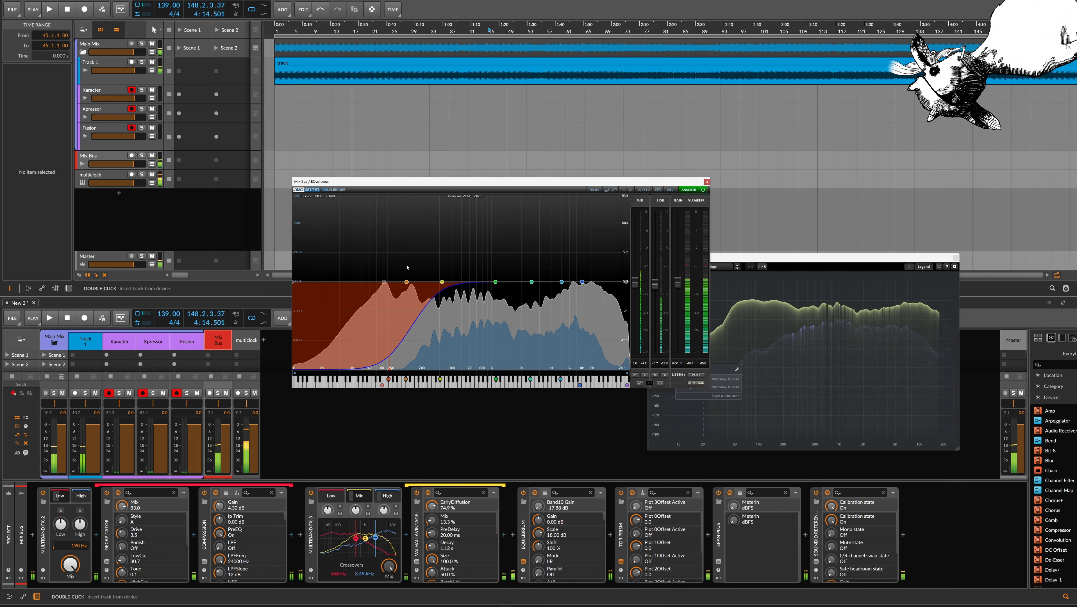
pyautogui.press('space')
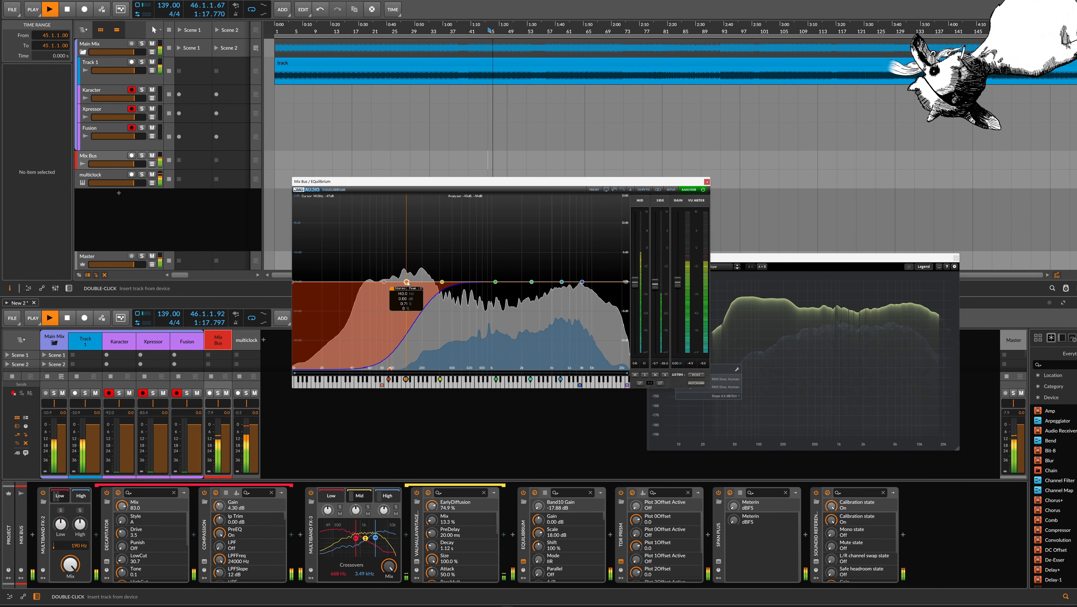
pyautogui.click(385, 282)
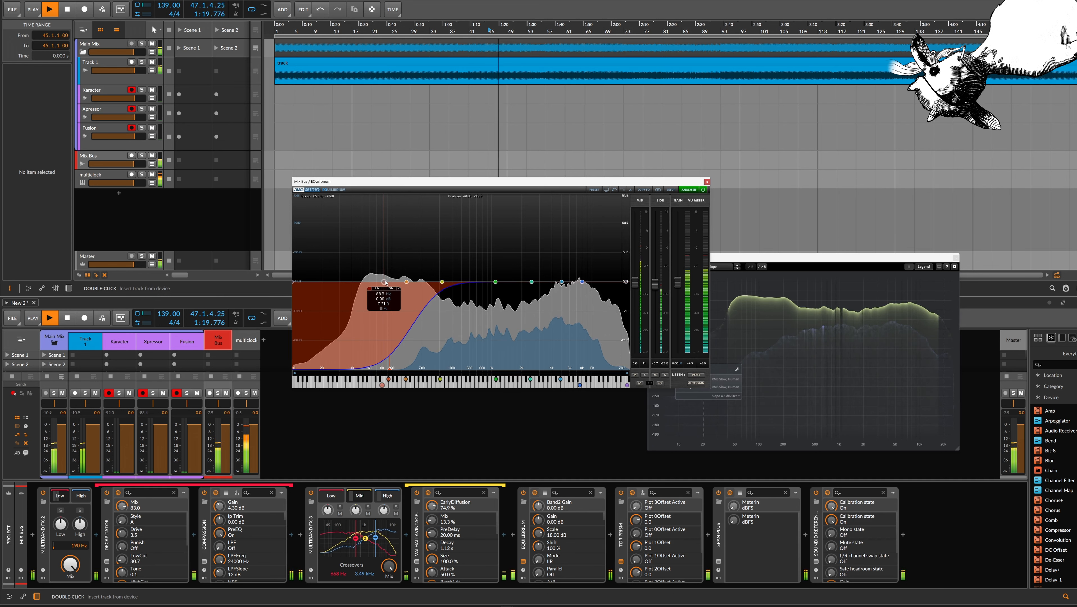
pyautogui.moveTo(385, 283); pyautogui.dragTo(412, 273)
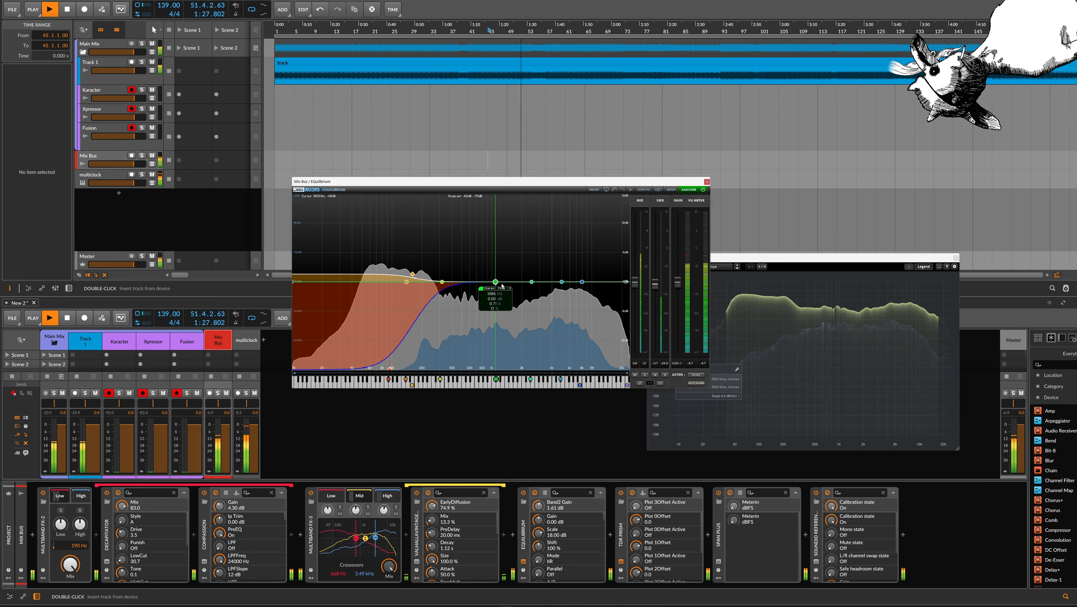
# Boost the highs slightly and raise the midrange band 5 by 1.91 dB, moving the EQuilibrium window clear of the analyzer
pyautogui.moveTo(570, 275); pyautogui.dragTo(495, 268)
pyautogui.moveTo(496, 268); pyautogui.dragTo(498, 275)
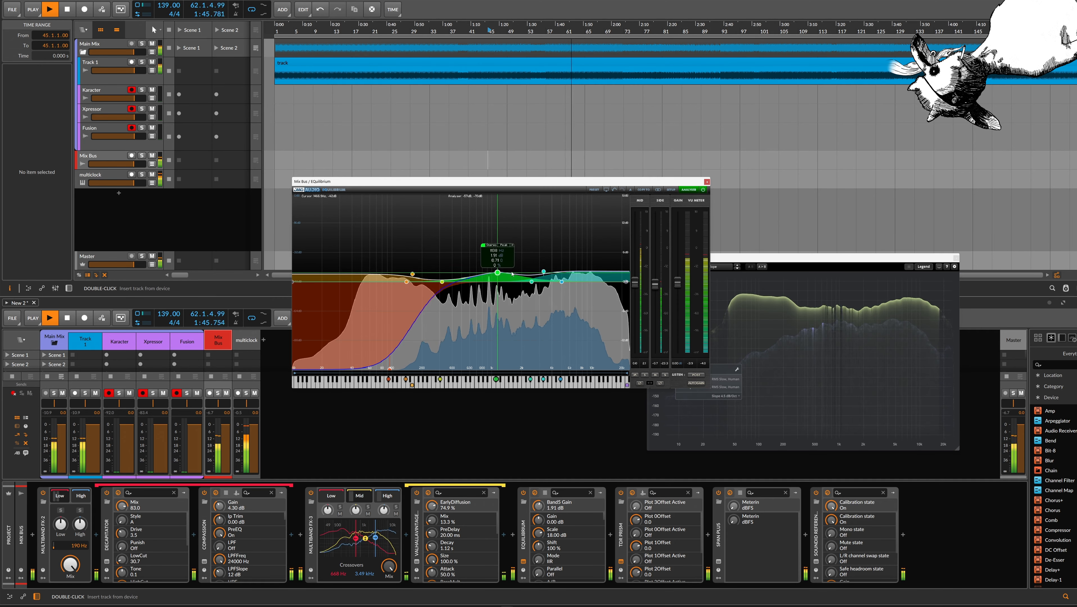
pyautogui.moveTo(537, 187); pyautogui.dragTo(505, 186)
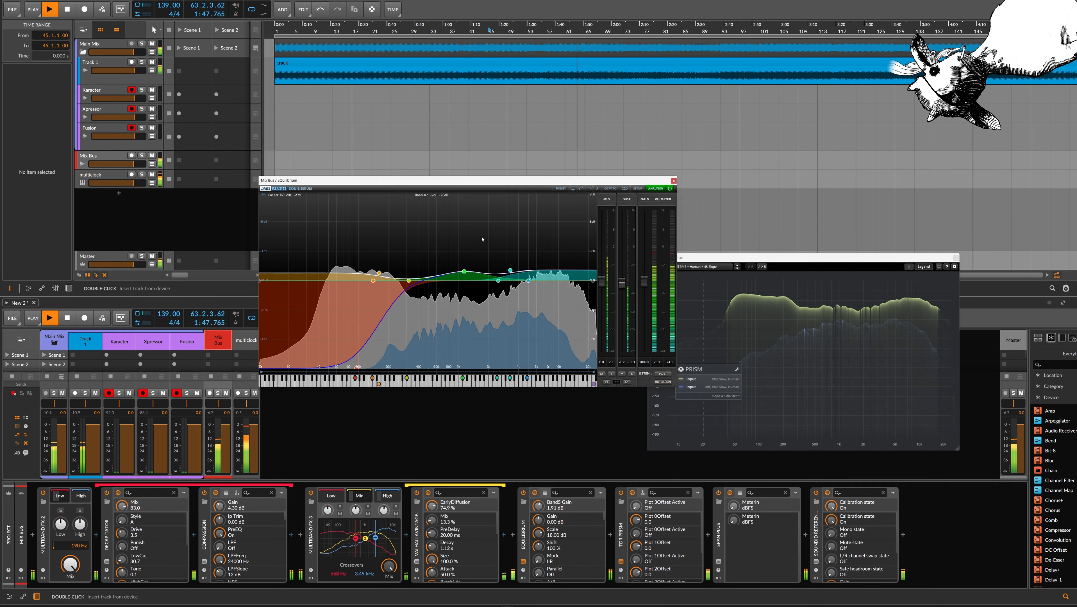
# Load the Left Right Peak Raw preset in the TDR Prism analyzer
pyautogui.click(818, 341)
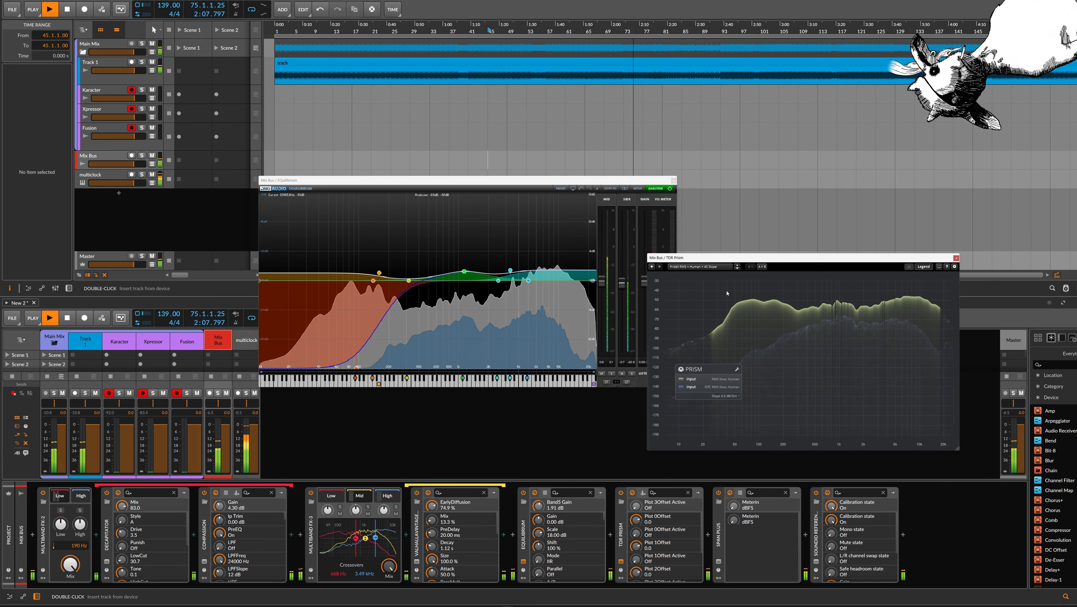
pyautogui.click(718, 269)
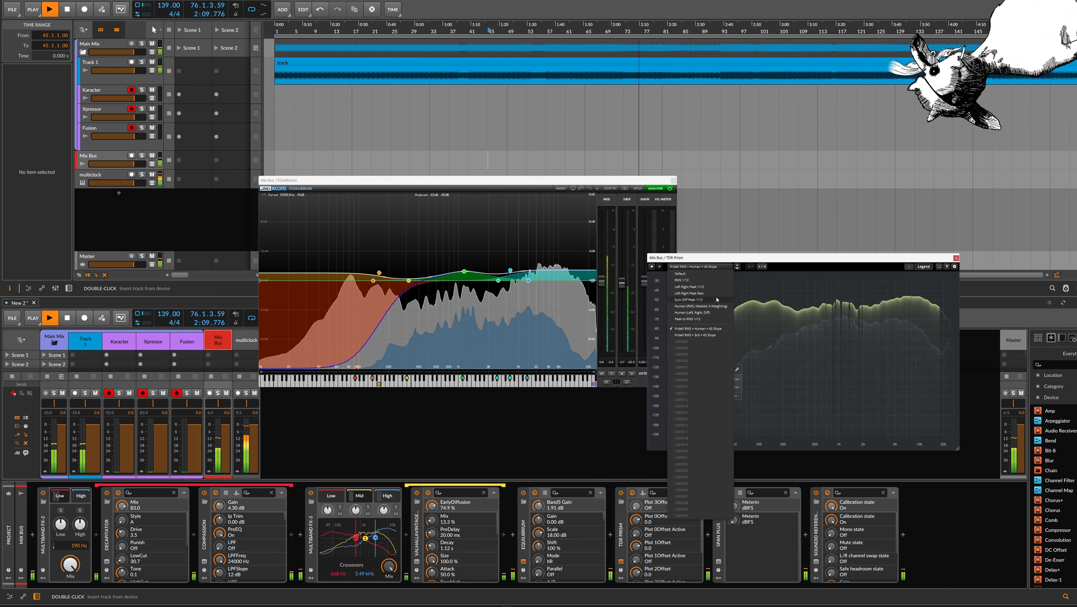
pyautogui.click(712, 298)
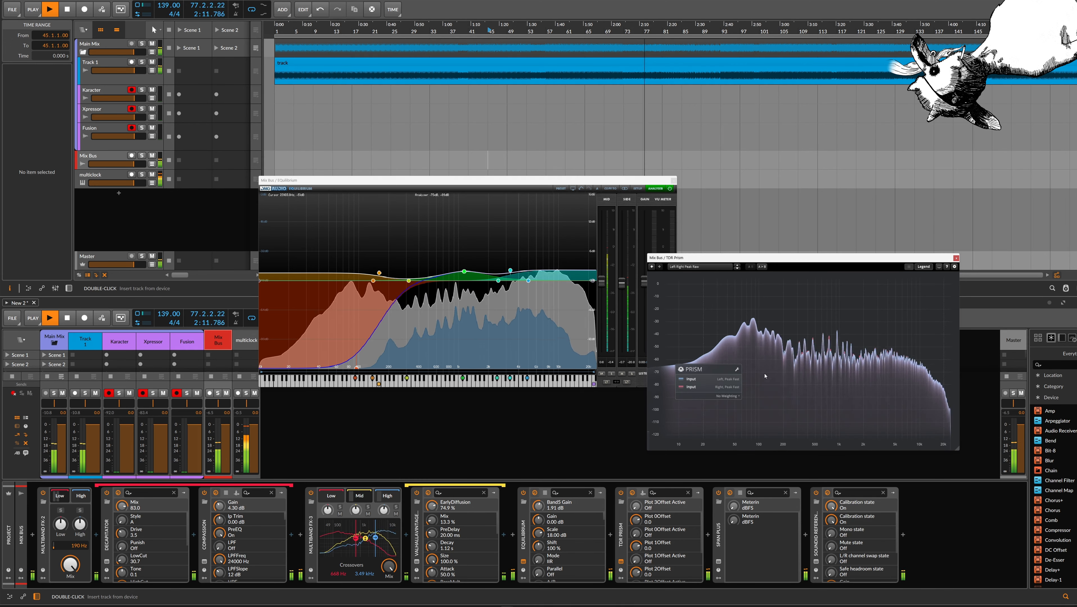
# Set the response speed of both the Left and Right input plots in TDR Prism to Slow
pyautogui.click(736, 370)
pyautogui.click(785, 380)
pyautogui.click(796, 405)
pyautogui.click(789, 389)
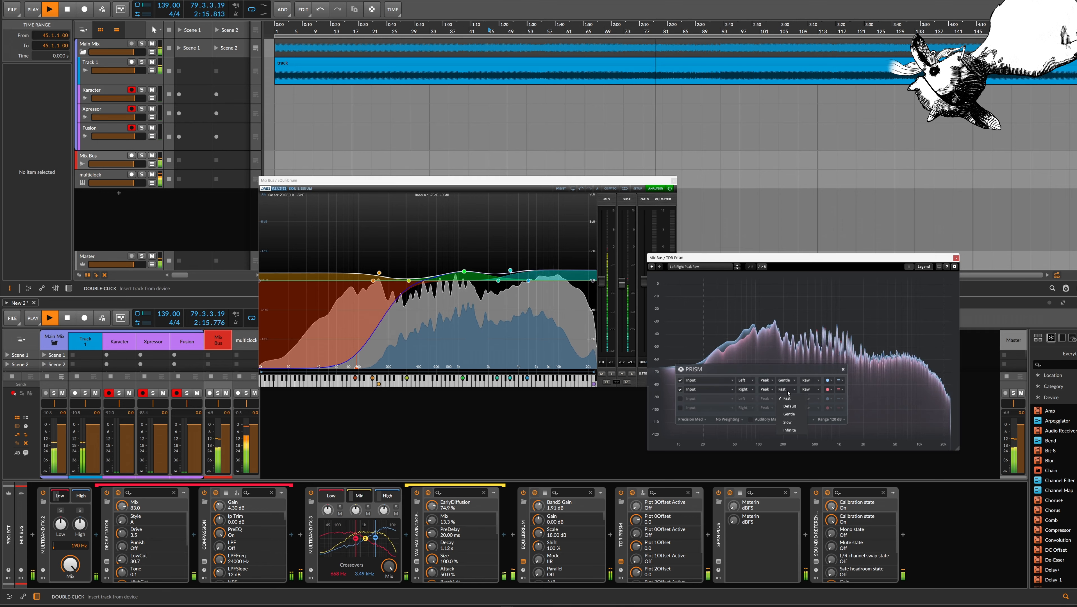
pyautogui.click(792, 414)
pyautogui.click(784, 379)
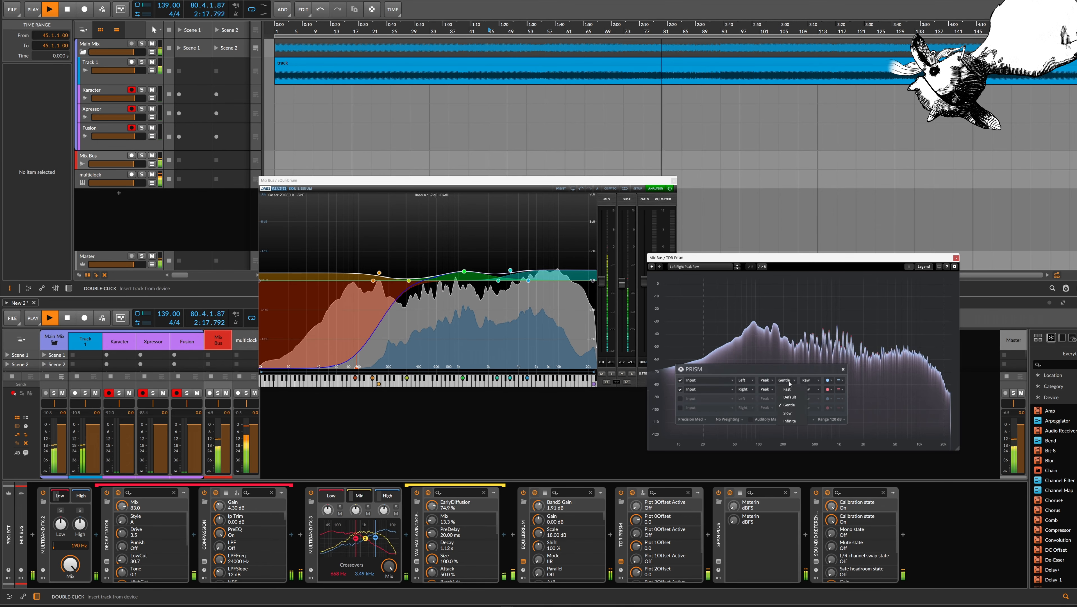
pyautogui.click(790, 415)
pyautogui.click(788, 389)
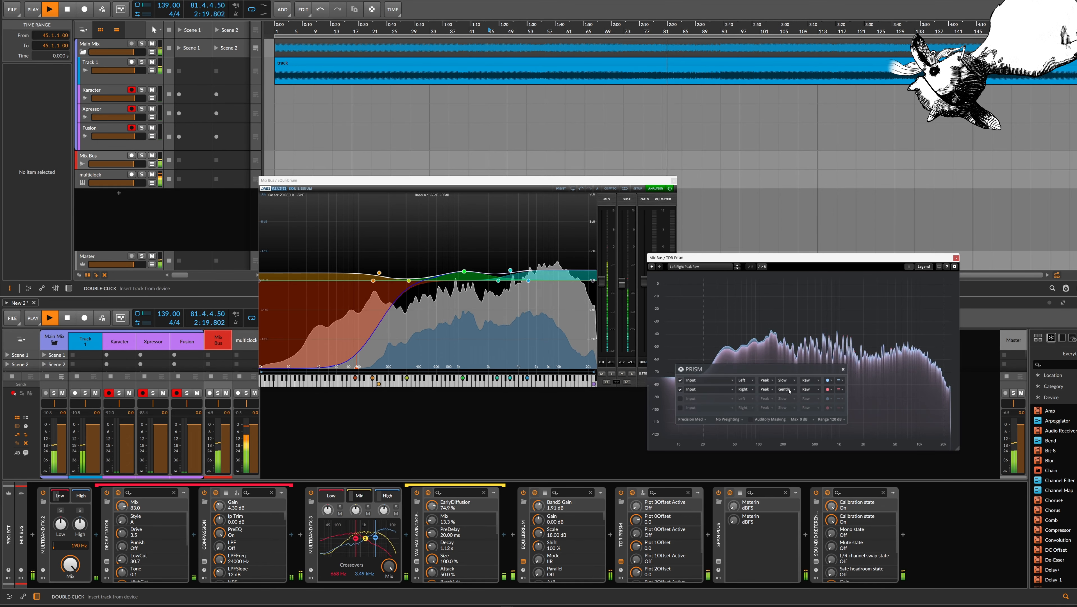
pyautogui.click(792, 423)
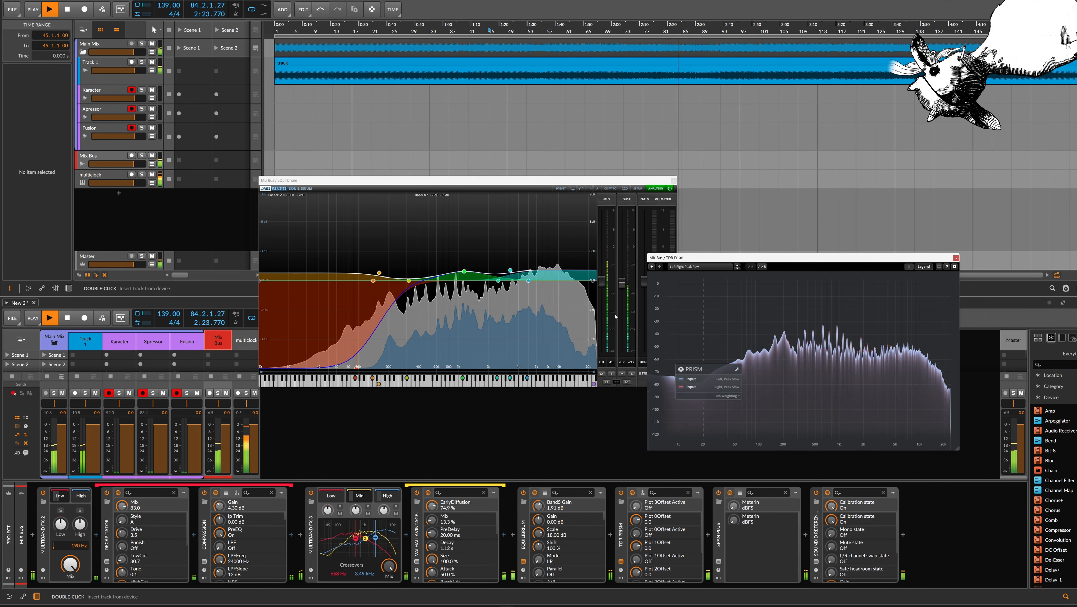
# Change EQuilibrium's band 5 to a Butterworth peak and raise its gain to about 2.9 dB
pyautogui.click(464, 275)
pyautogui.moveTo(464, 275); pyautogui.dragTo(461, 271)
pyautogui.rightClick(461, 272)
pyautogui.moveTo(502, 252)
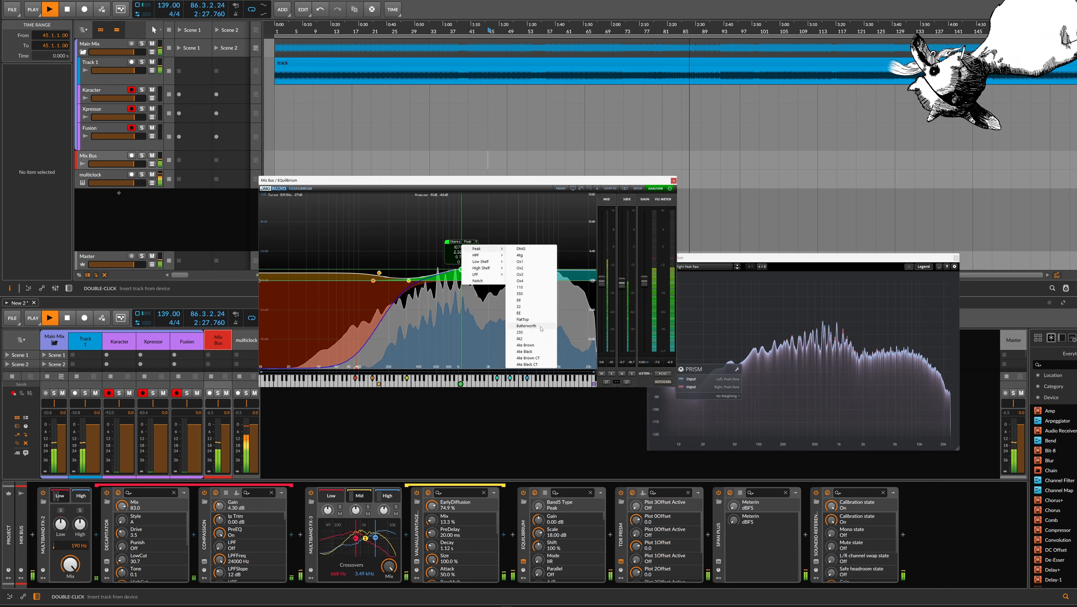
pyautogui.click(526, 326)
pyautogui.moveTo(461, 270)
pyautogui.mouseDown()
pyautogui.moveTo(458, 260)
pyautogui.moveTo(467, 270)
pyautogui.mouseUp()
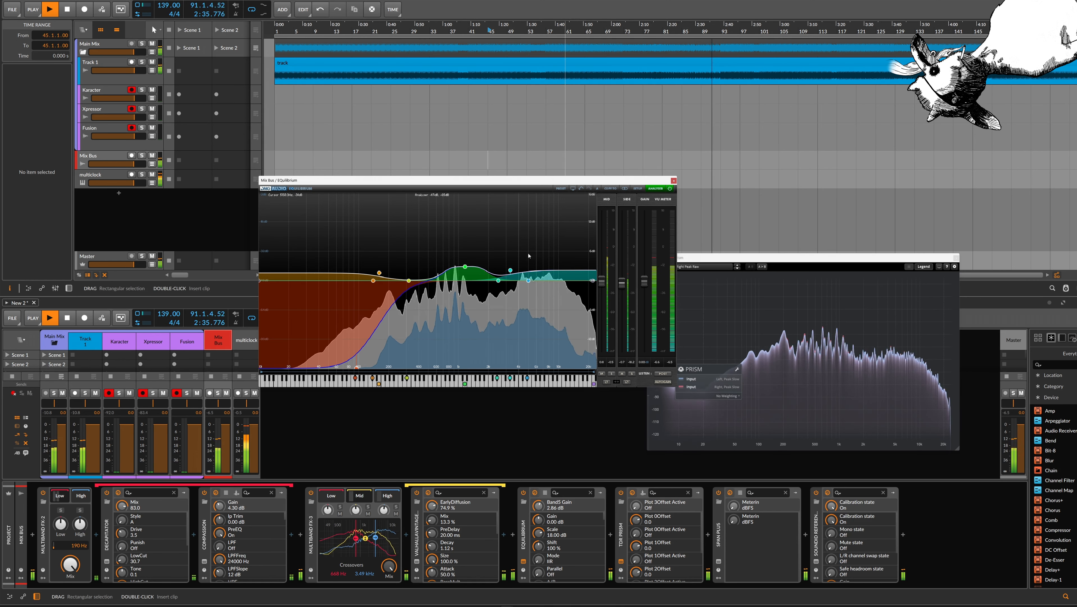
pyautogui.moveTo(509, 269)
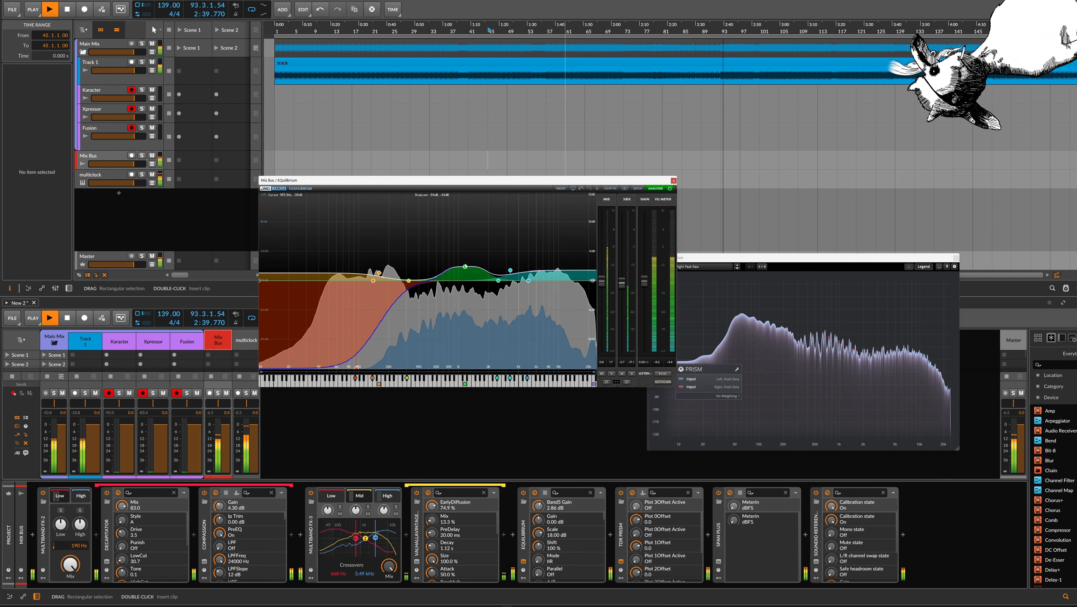
pyautogui.moveTo(465, 266)
pyautogui.mouseDown()
pyautogui.moveTo(490, 265)
pyautogui.moveTo(466, 267)
pyautogui.mouseUp()
# Set EQuilibrium's band 3 to a Q of 2.14, boost it slightly at 474.8 Hz, and stop playback
pyautogui.scroll(5, 410, 281)
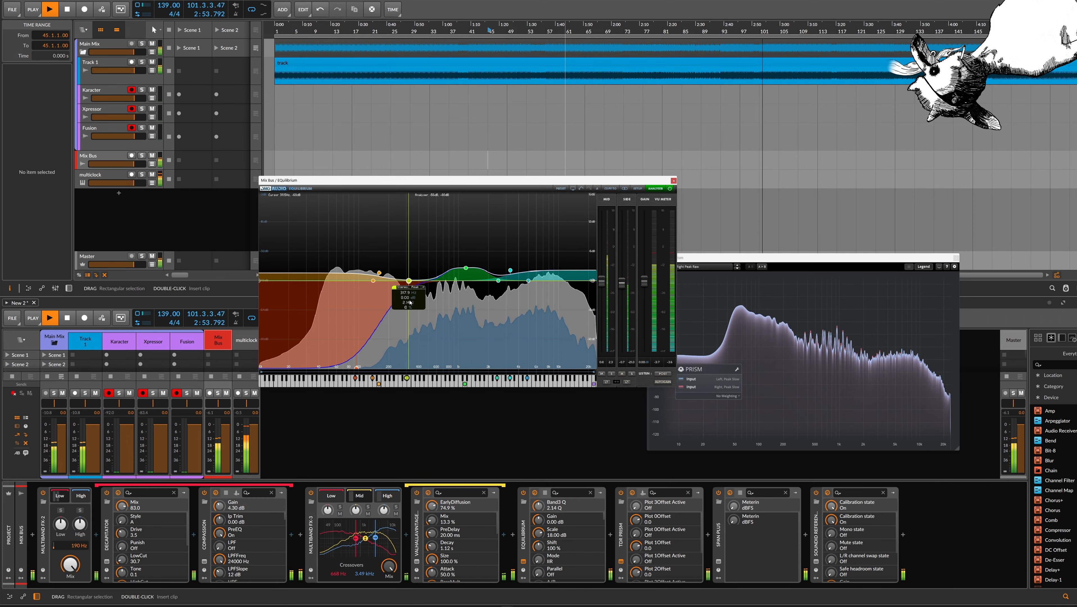
pyautogui.moveTo(410, 281); pyautogui.dragTo(415, 250)
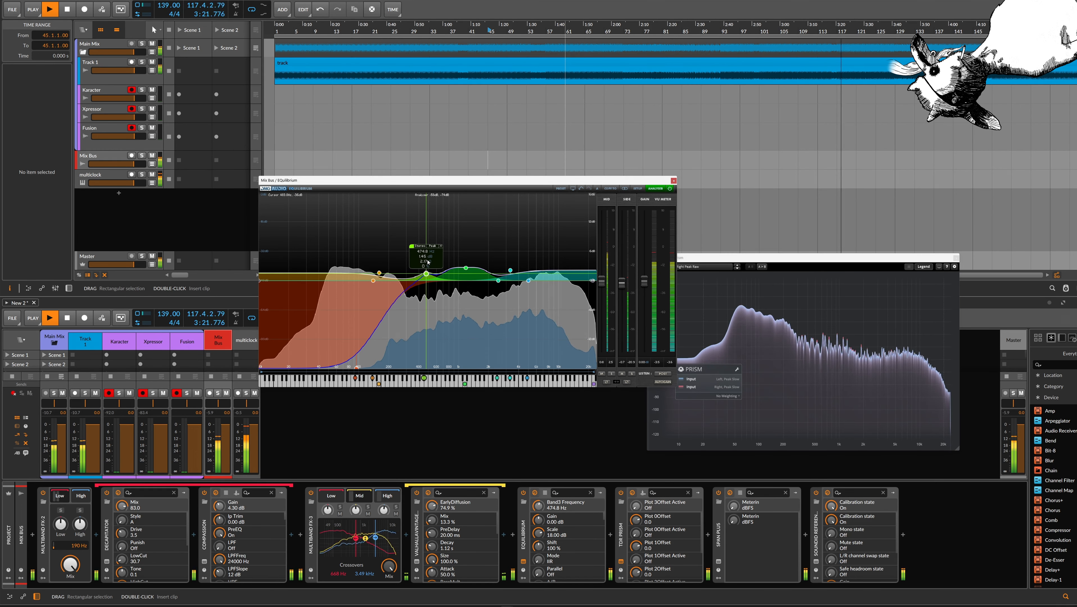
pyautogui.press('space')
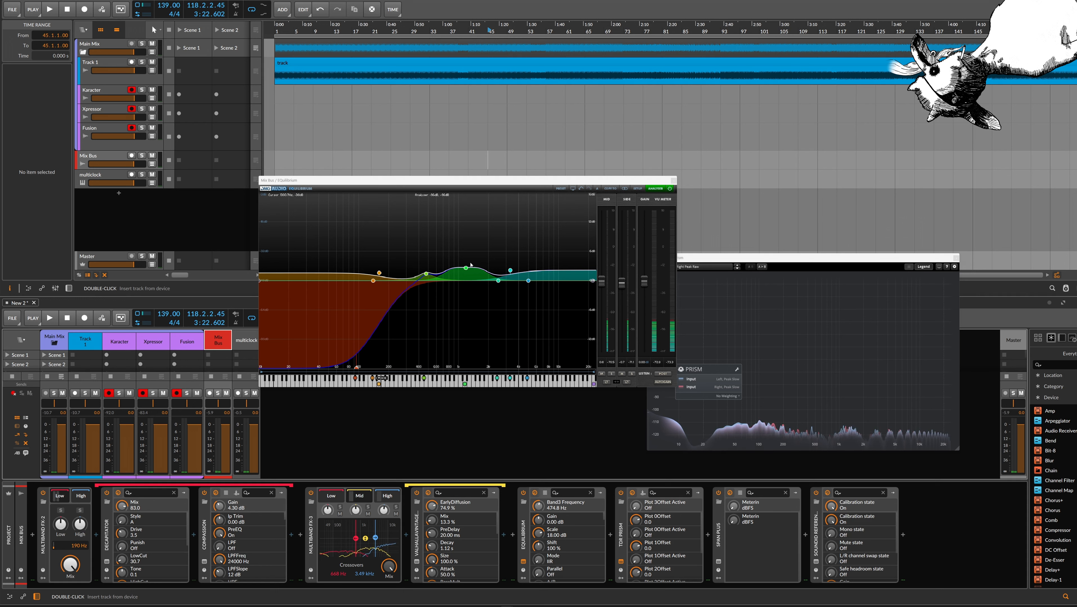
# Review the Karacter, Xpressor, Fusion, Track 1 and Mix Bus tracks and their signal routing
pyautogui.moveTo(514, 266)
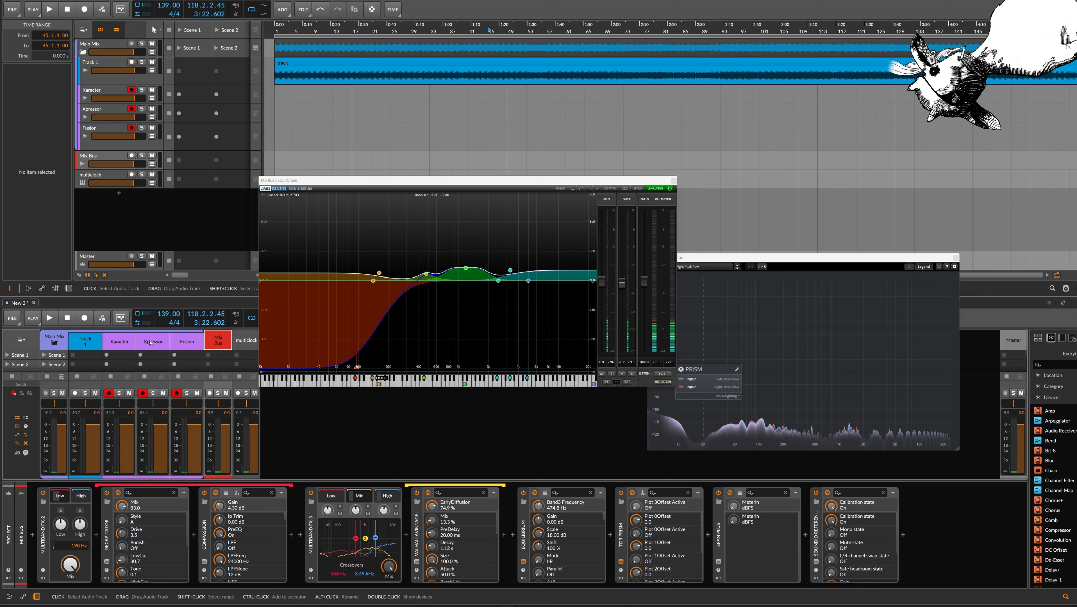
pyautogui.click(120, 342)
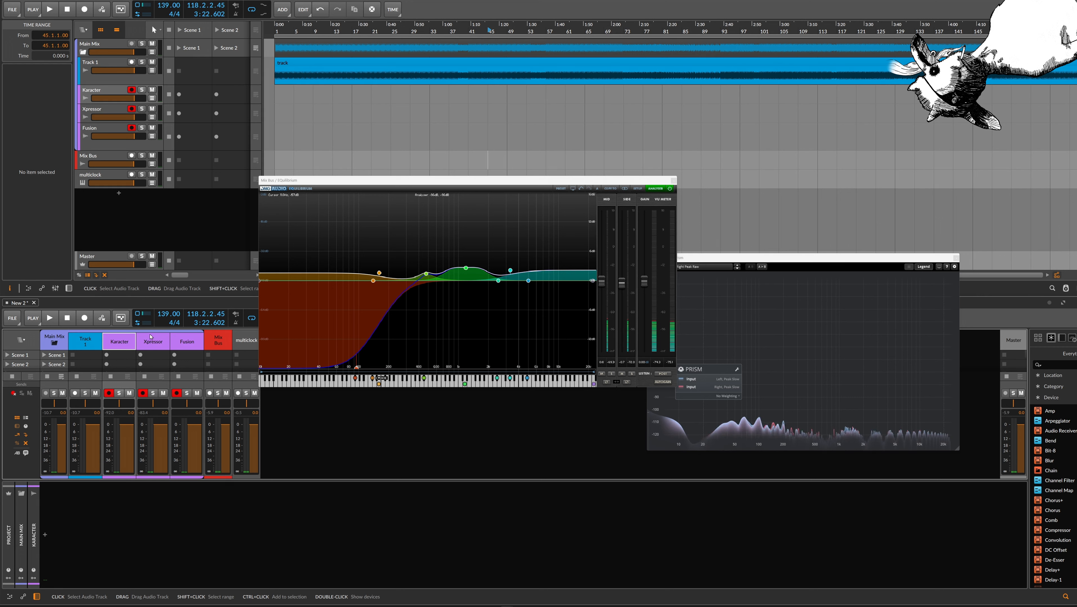
pyautogui.click(163, 341)
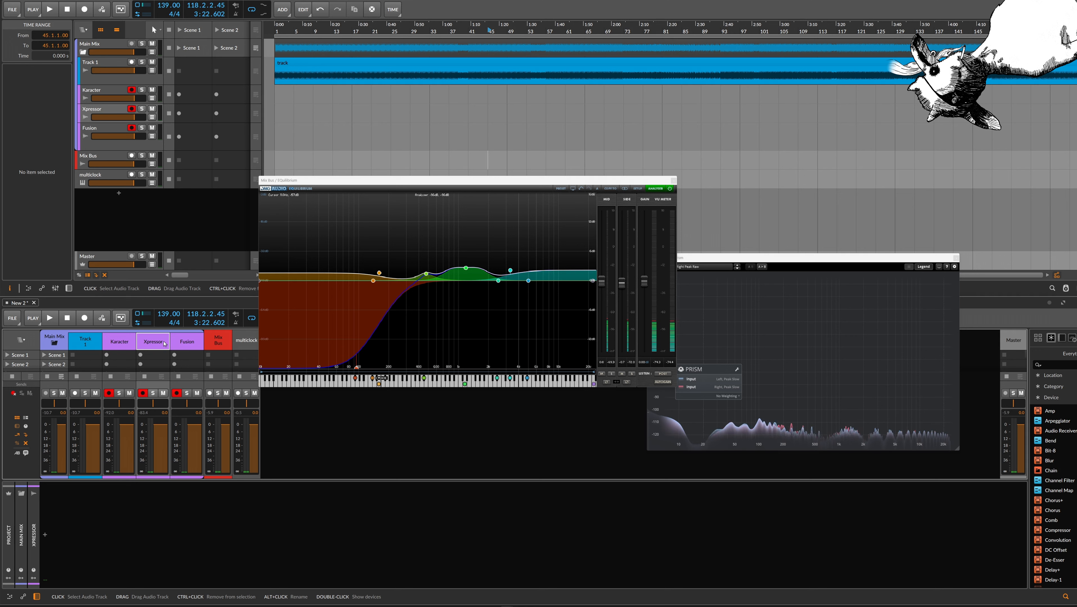
pyautogui.click(188, 344)
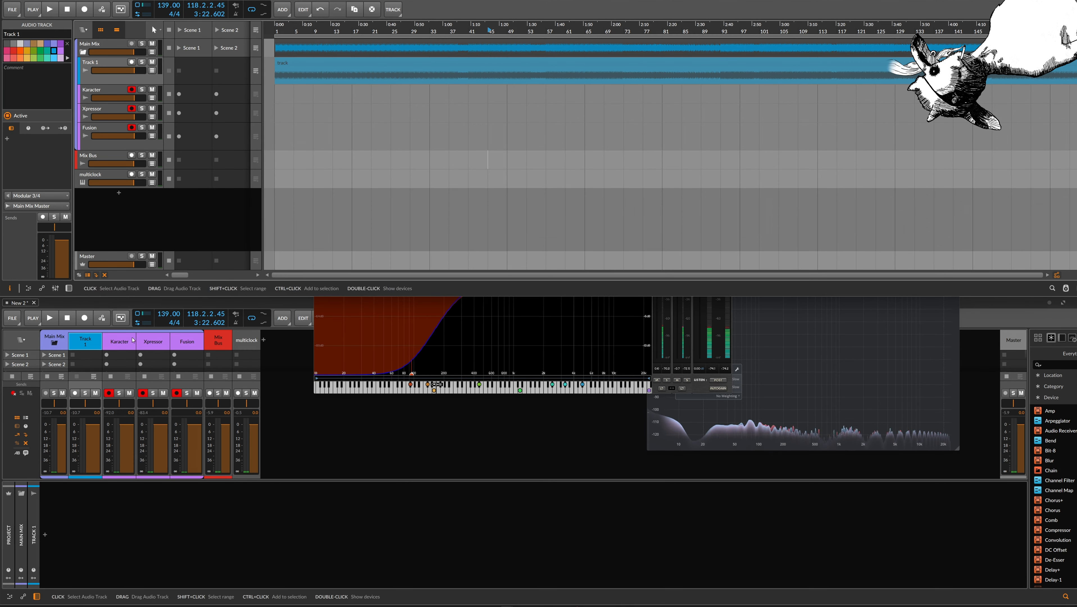
pyautogui.click(129, 343)
pyautogui.click(129, 343)
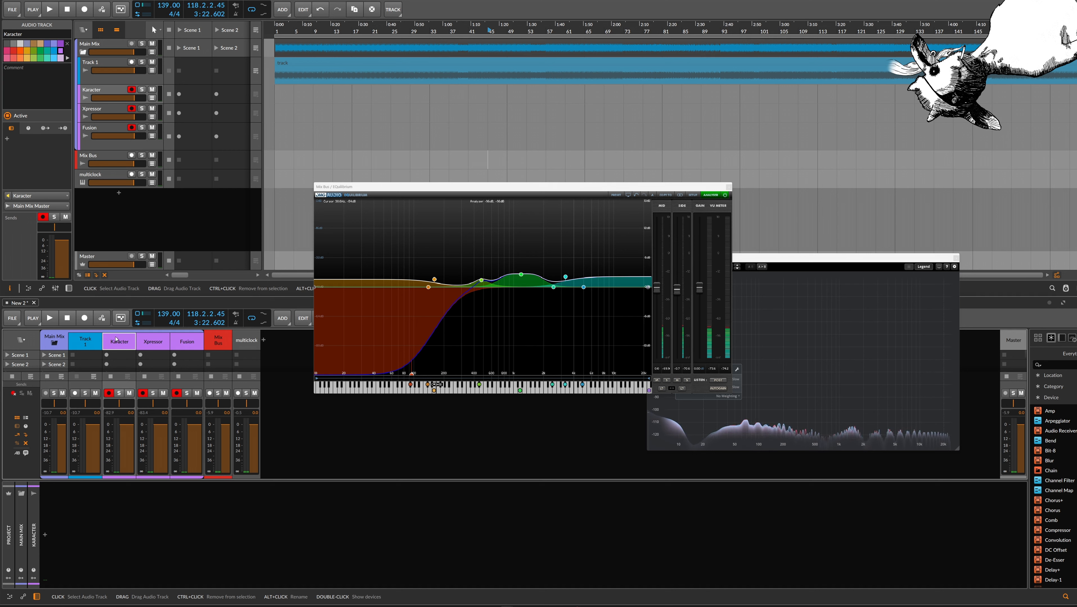
pyautogui.click(90, 341)
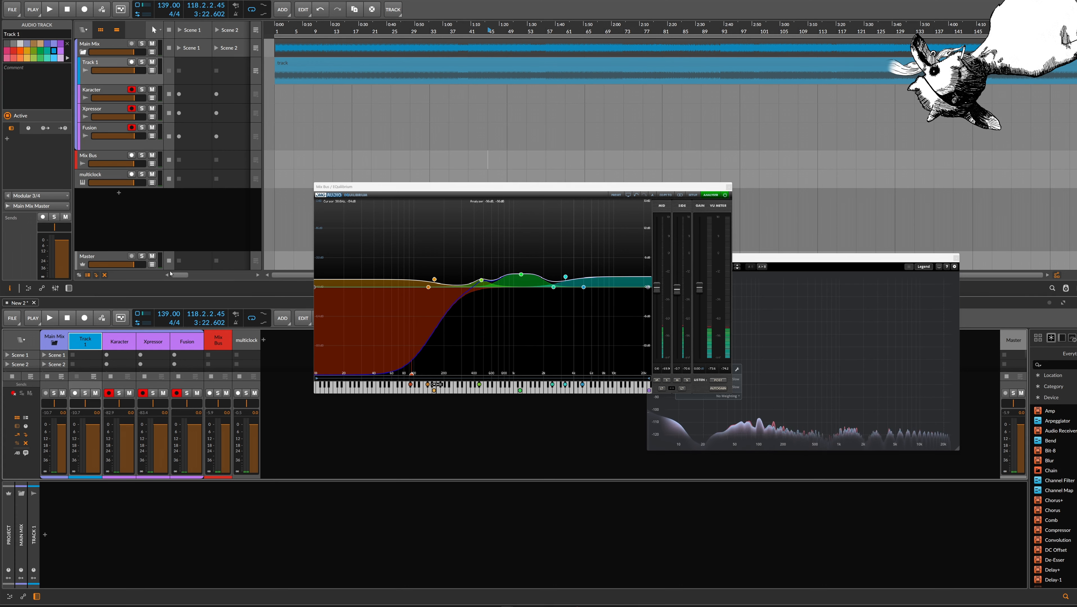
pyautogui.click(119, 342)
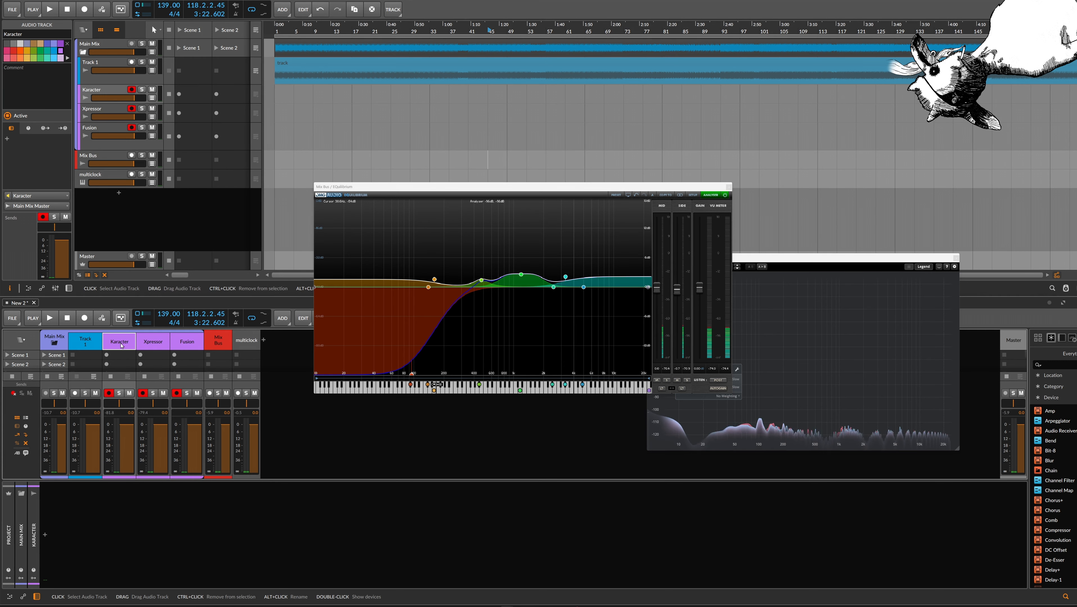
pyautogui.click(218, 340)
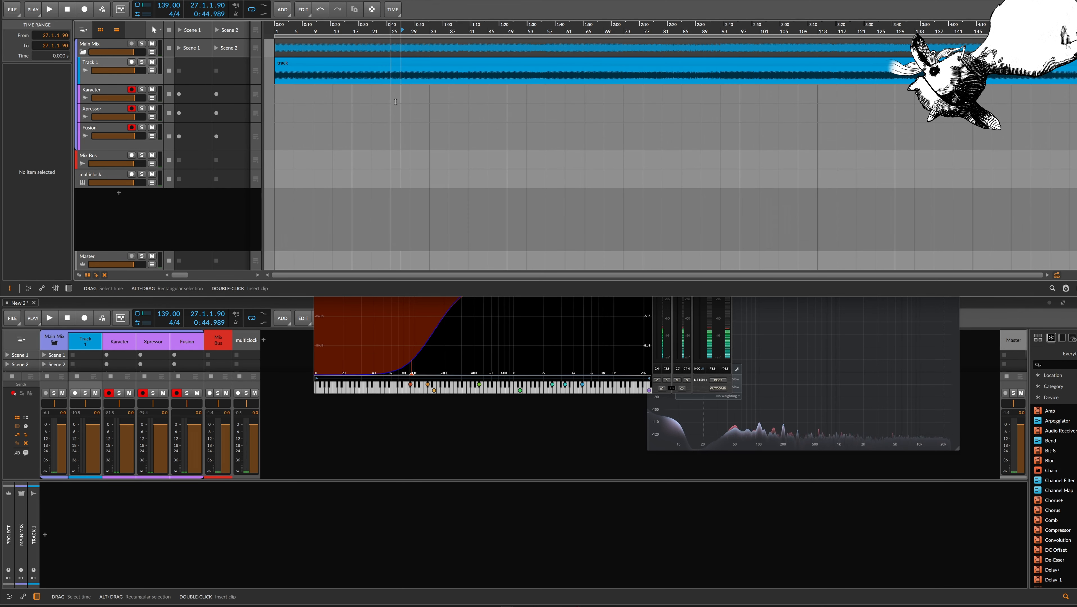
# Play from bar 27 and route Track 1's output to the Karacter hardware output
pyautogui.press('space')
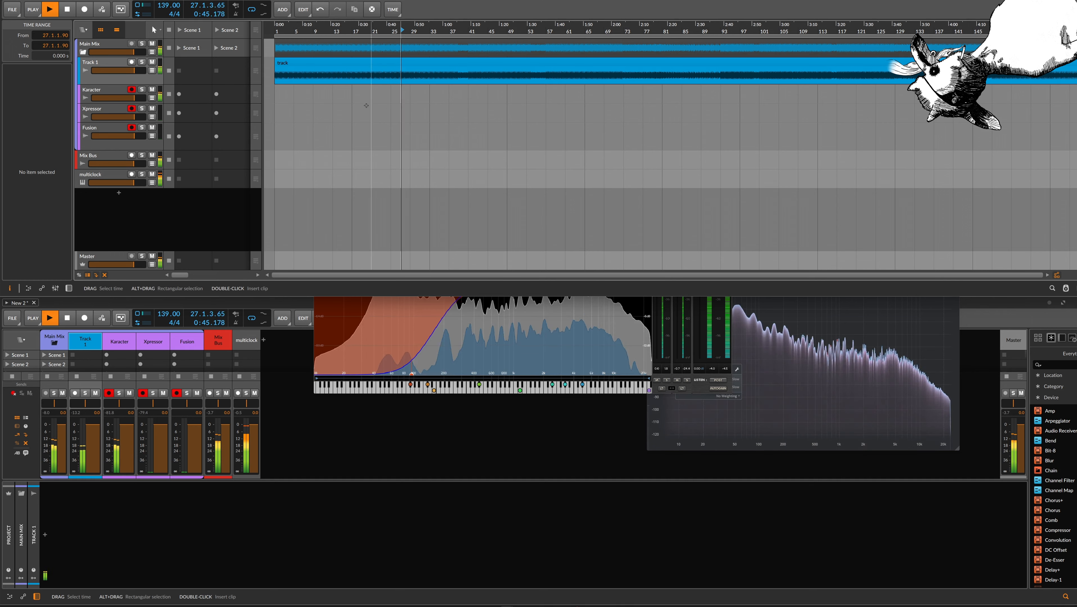
pyautogui.click(112, 83)
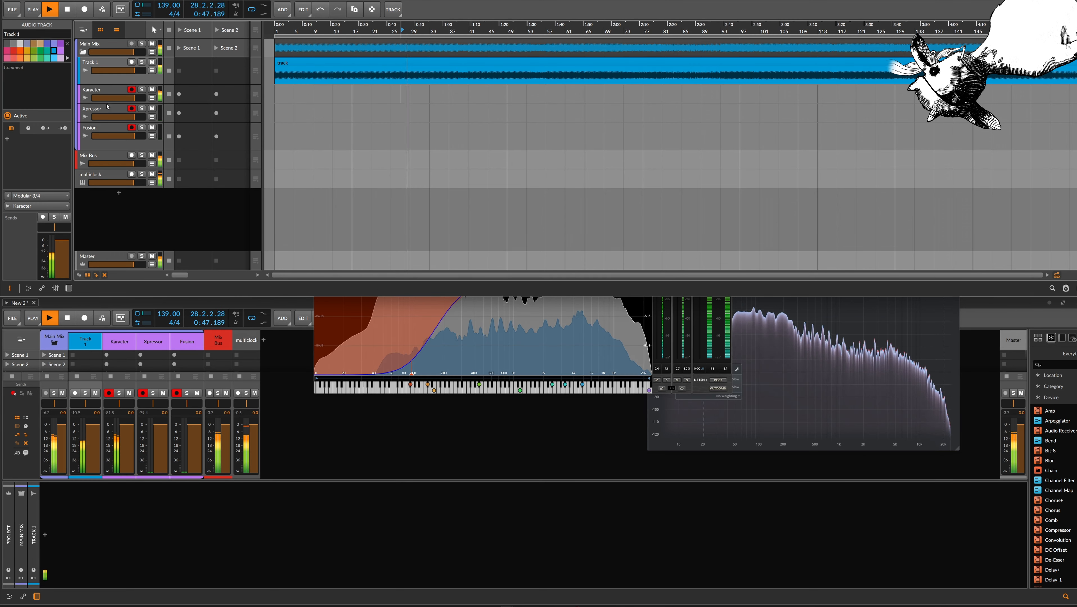
pyautogui.click(33, 205)
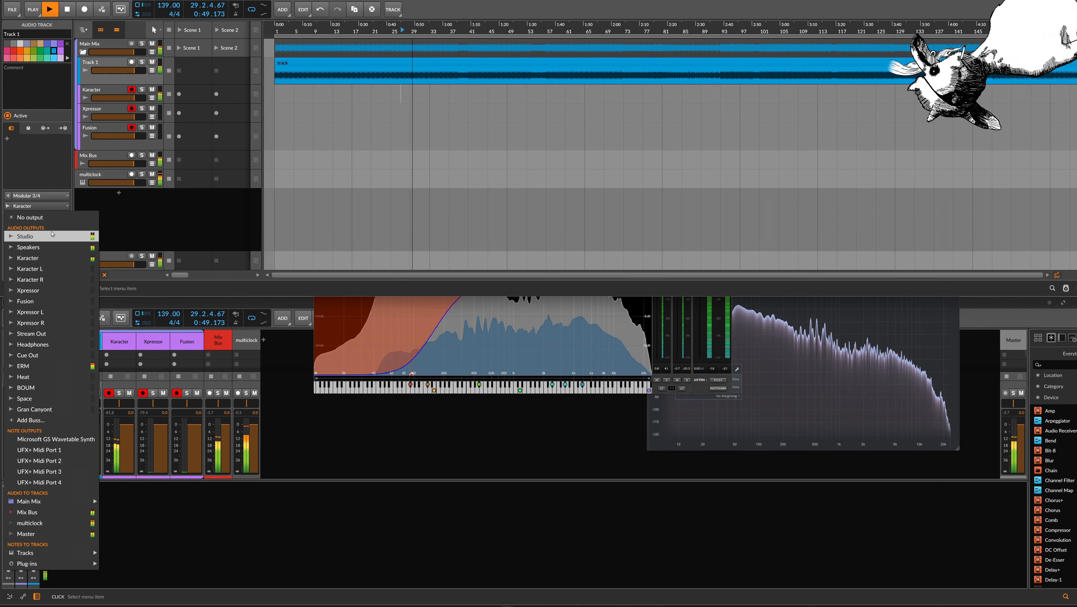
pyautogui.click(56, 266)
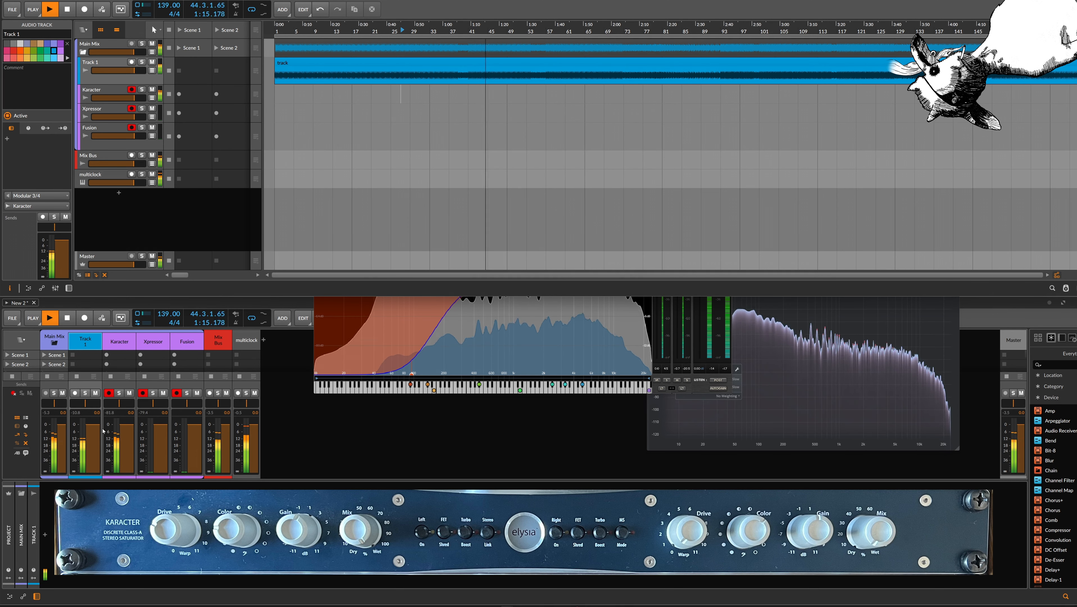
# Route the Karacter track's output to the Xpressor hardware output
pyautogui.click(103, 430)
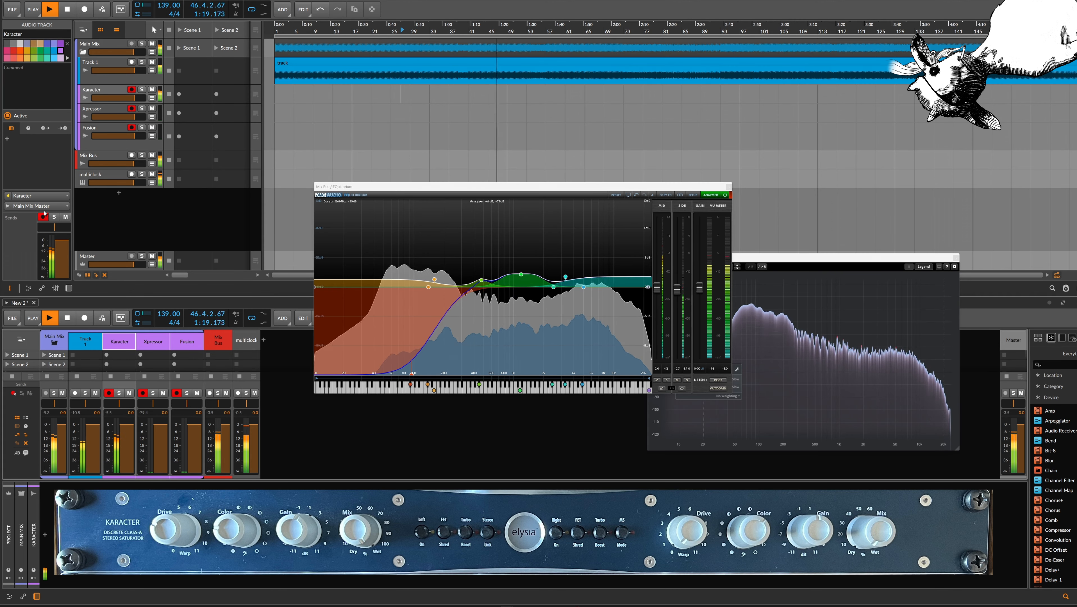
pyautogui.click(45, 205)
pyautogui.click(29, 307)
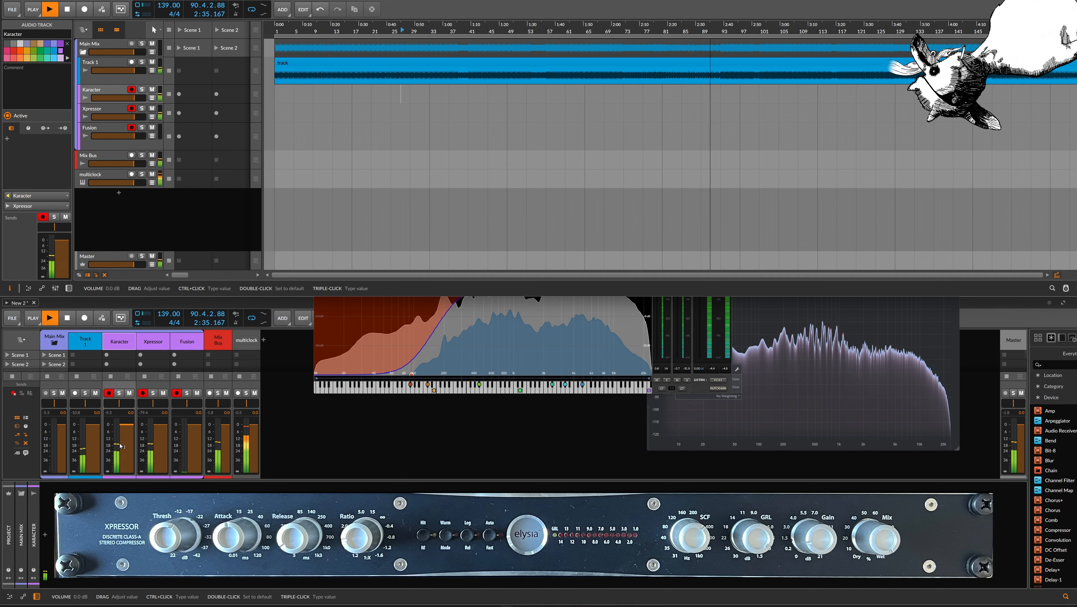
# Route the Xpressor track's output to the Fusion hardware output and check the chain from Track 1 to Fusion
pyautogui.click(94, 345)
pyautogui.click(124, 348)
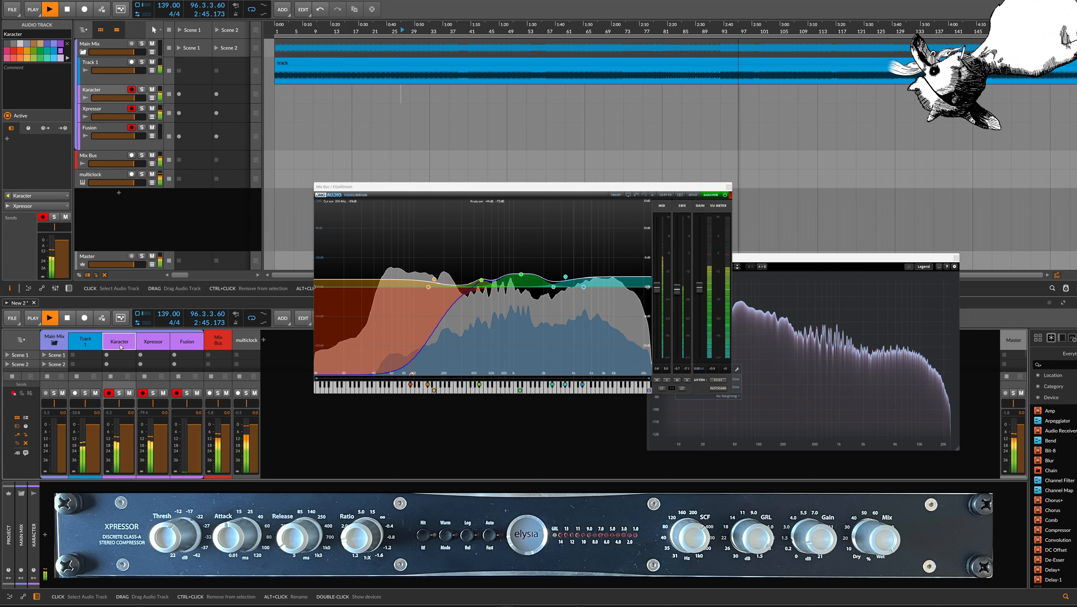
pyautogui.click(153, 345)
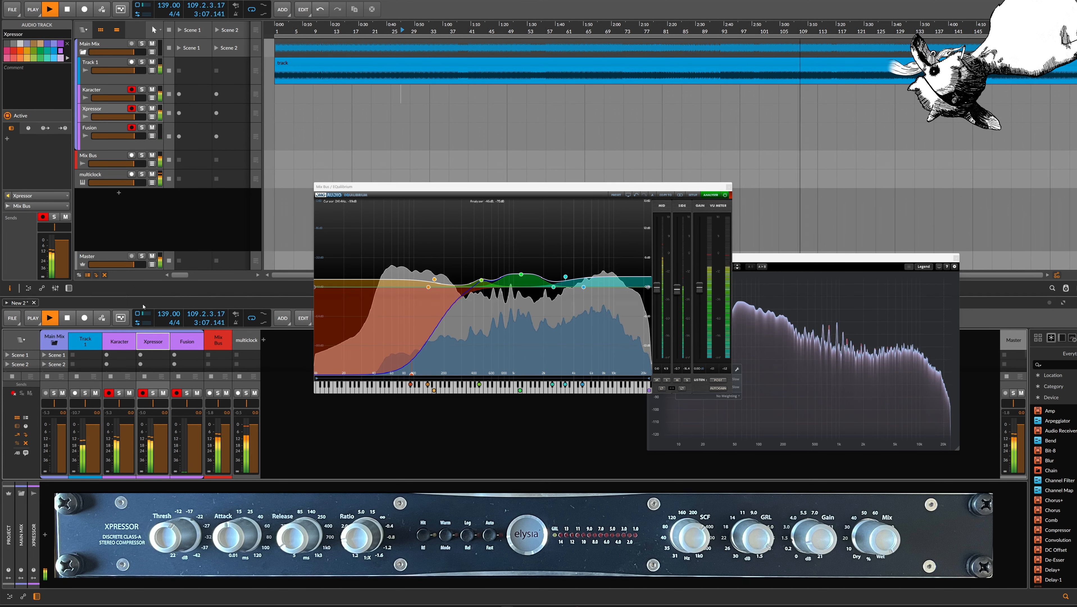
pyautogui.click(37, 206)
pyautogui.click(39, 246)
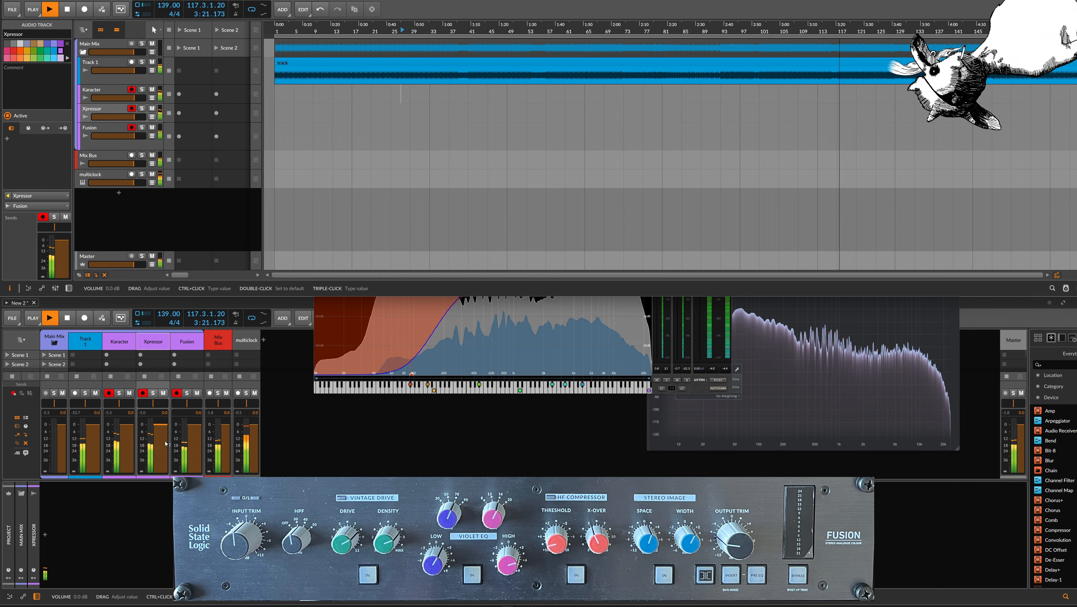
pyautogui.click(85, 340)
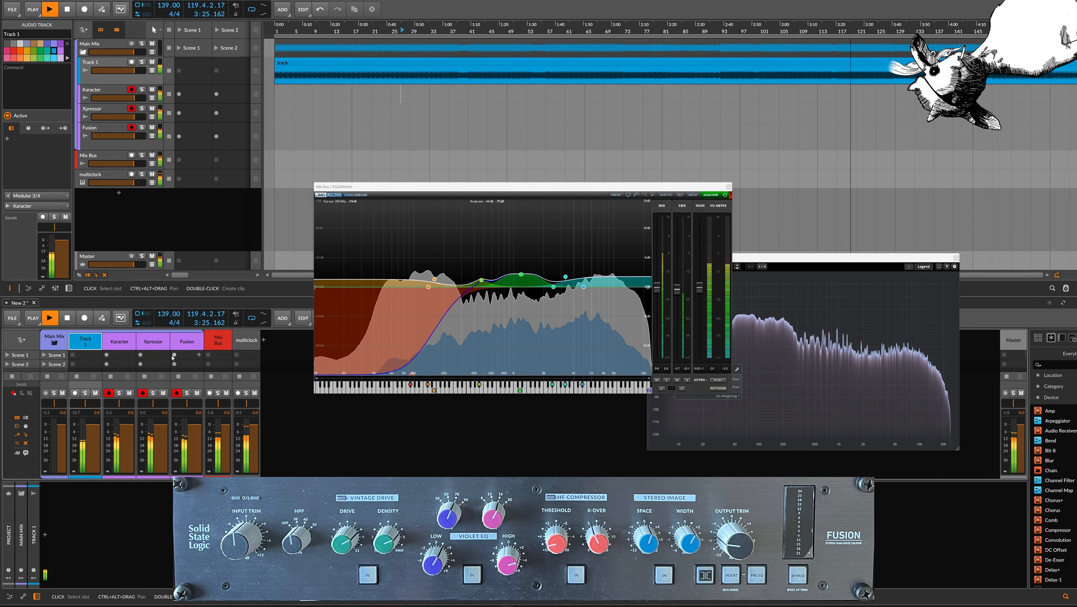
pyautogui.click(184, 346)
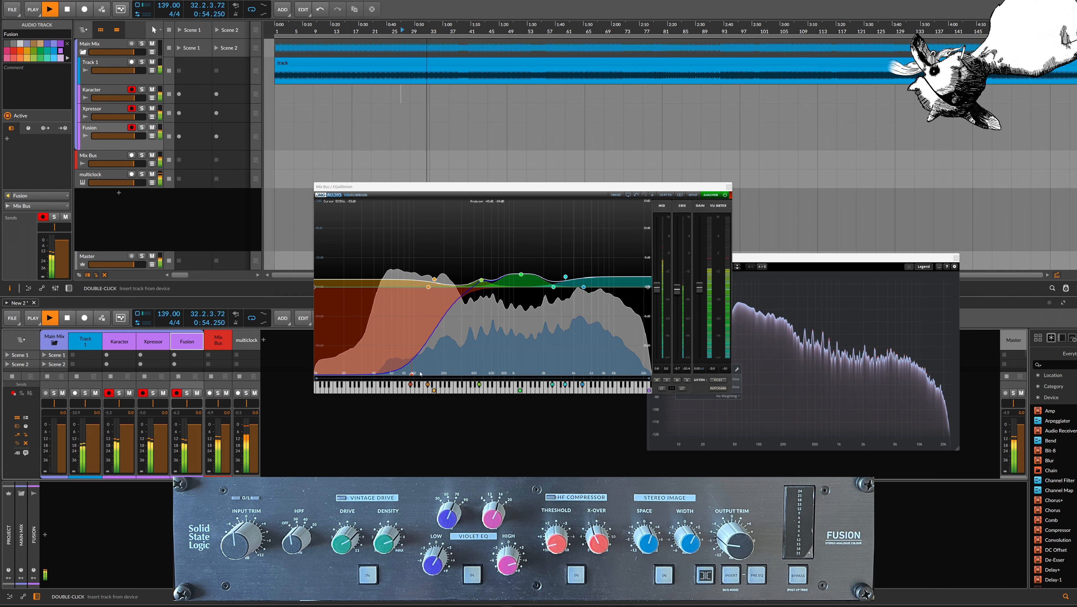
# Fine-tune the low shelf in EQuilibrium and set band 5's gain to 3.04 dB
pyautogui.moveTo(412, 377)
pyautogui.moveTo(412, 377); pyautogui.dragTo(411, 377)
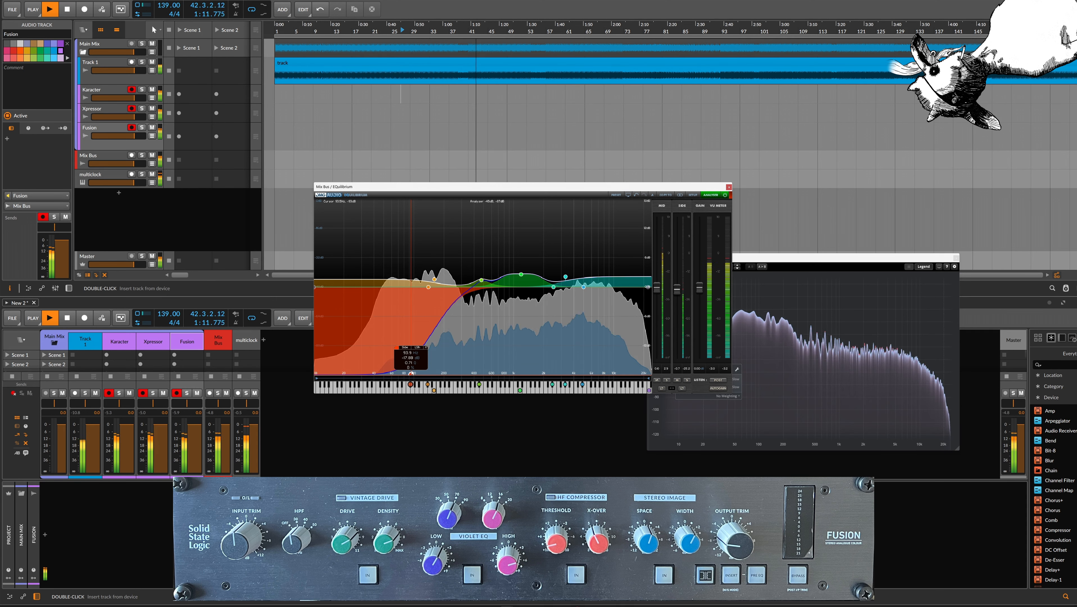
pyautogui.click(521, 274)
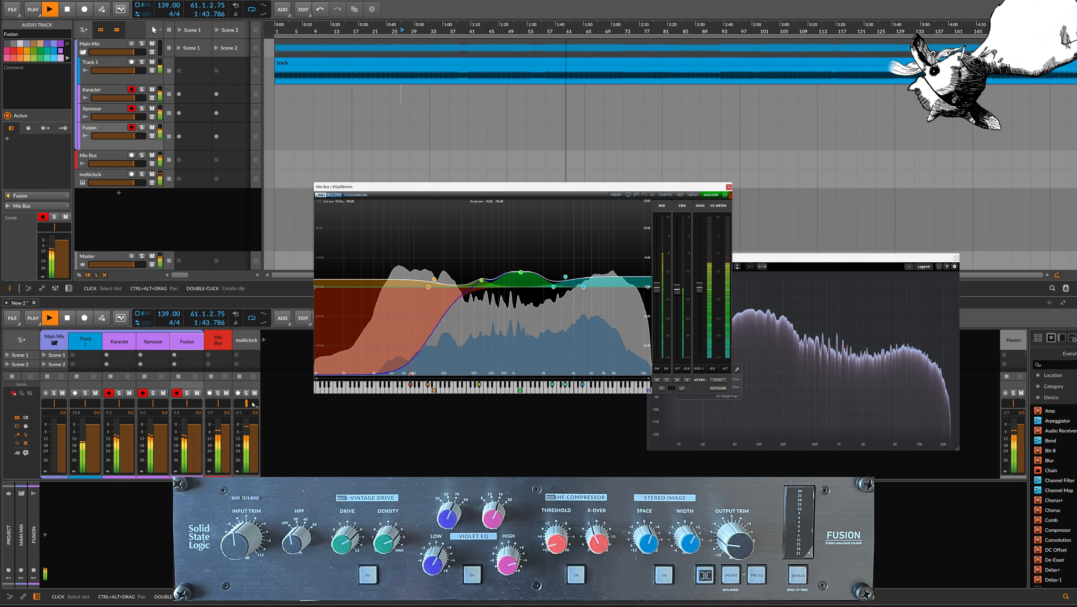
# Mute the multiclock track and raise band 5 of the Mix Bus EQuilibrium to 4.41 dB
pyautogui.click(254, 393)
pyautogui.click(218, 340)
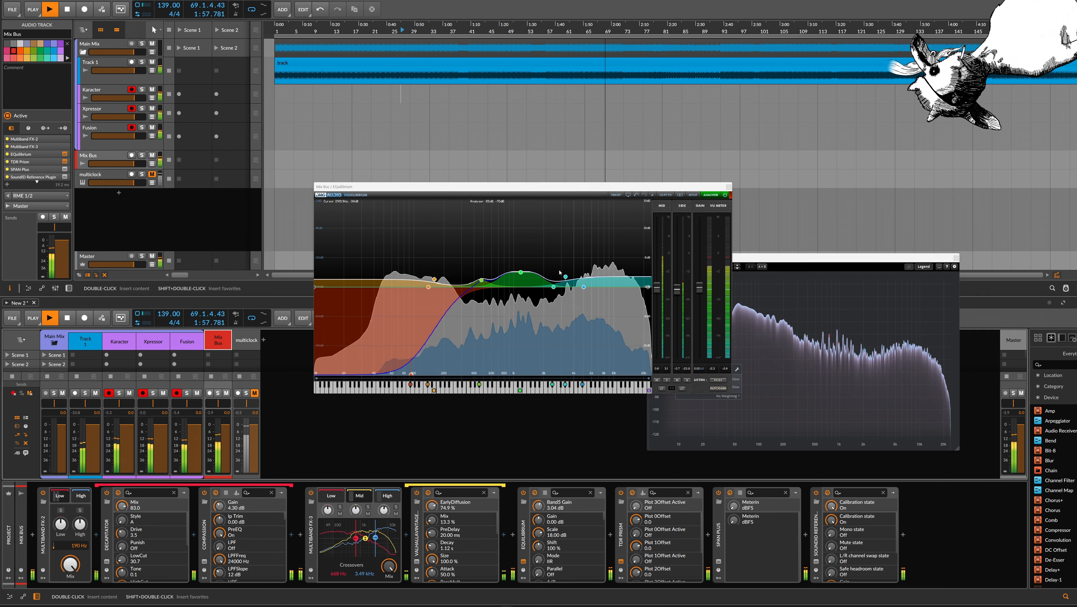
pyautogui.moveTo(521, 274)
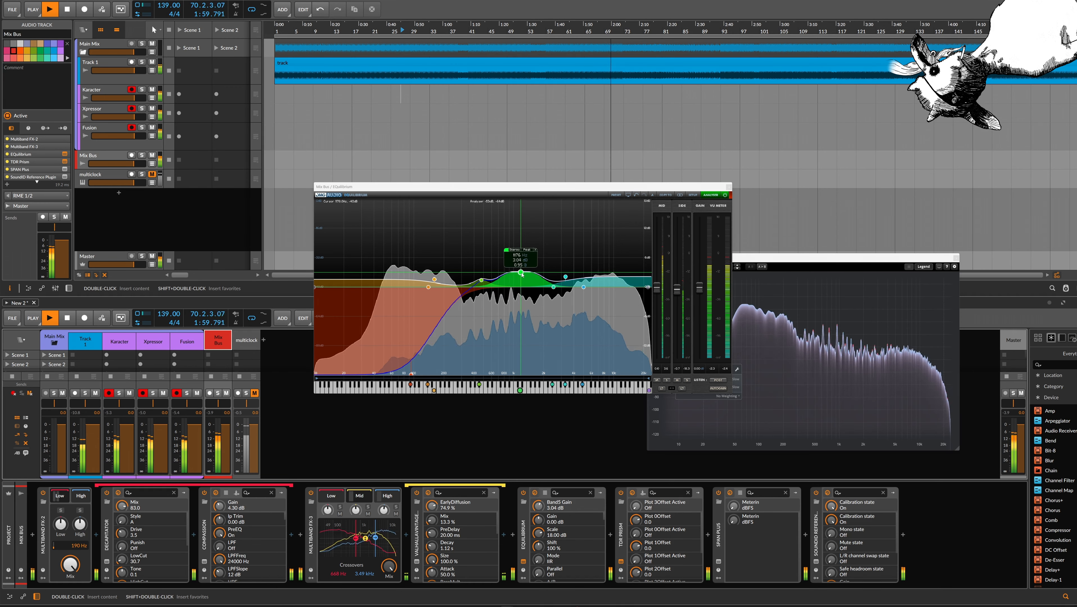
pyautogui.moveTo(521, 274); pyautogui.dragTo(519, 269)
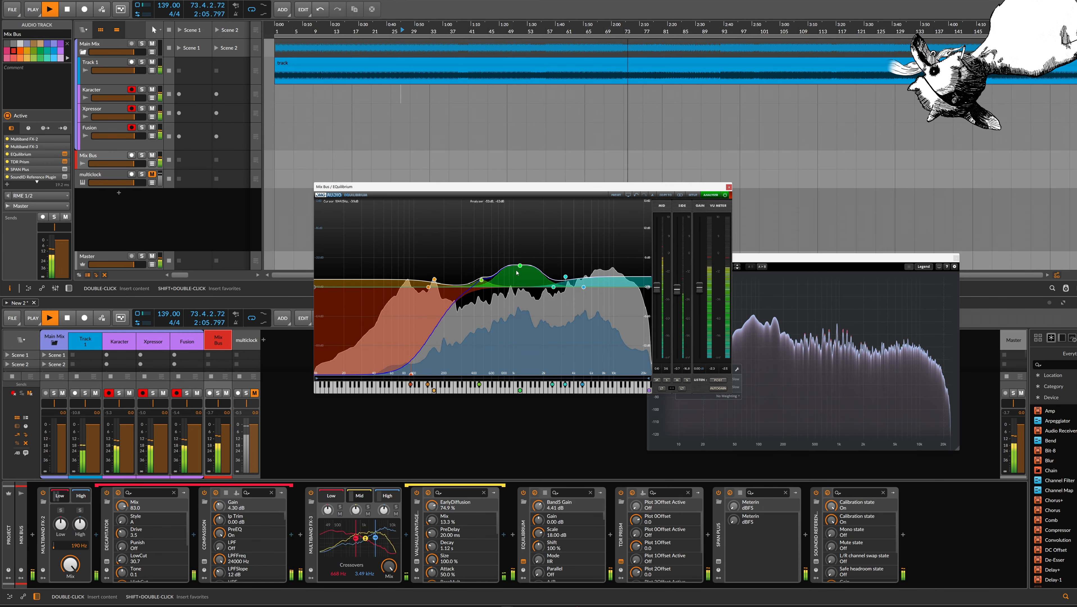
# Reshape EQuilibrium's highs by moving the top band to the spectrum's upper end, setting band 7 to 1.19 dB and dipping the band just below it
pyautogui.click(433, 279)
pyautogui.moveTo(584, 286); pyautogui.dragTo(651, 276)
pyautogui.moveTo(565, 276); pyautogui.dragTo(567, 280)
pyautogui.press('space')
pyautogui.press('space')
pyautogui.moveTo(519, 265); pyautogui.dragTo(561, 297)
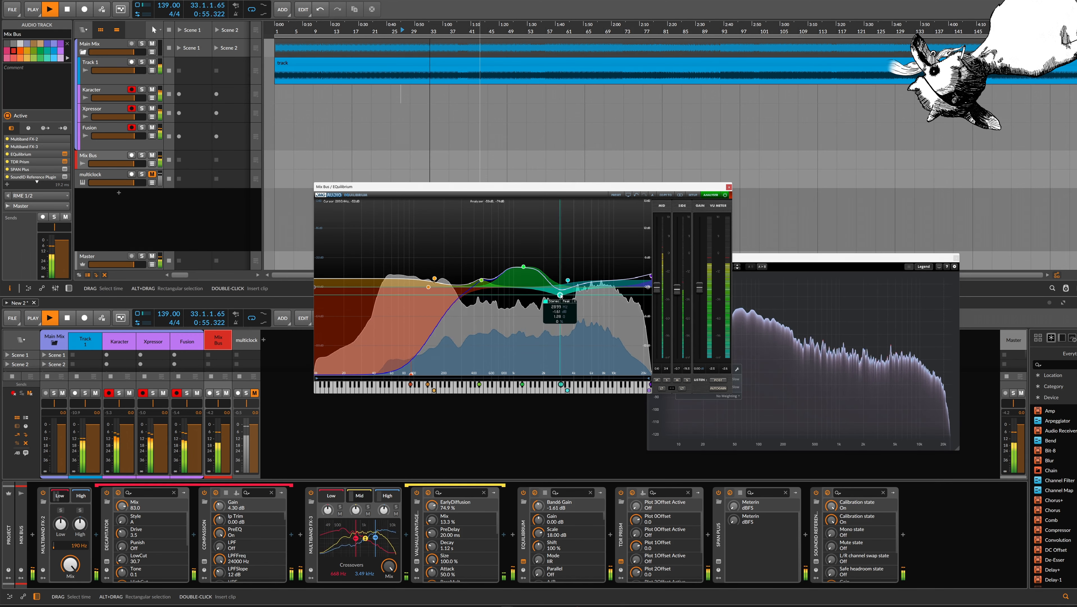
# Set the gain of EQuilibrium's band 5 to 3.64 dB and toggle band 6 off and on to compare
pyautogui.click(569, 281)
pyautogui.moveTo(523, 267); pyautogui.dragTo(525, 268)
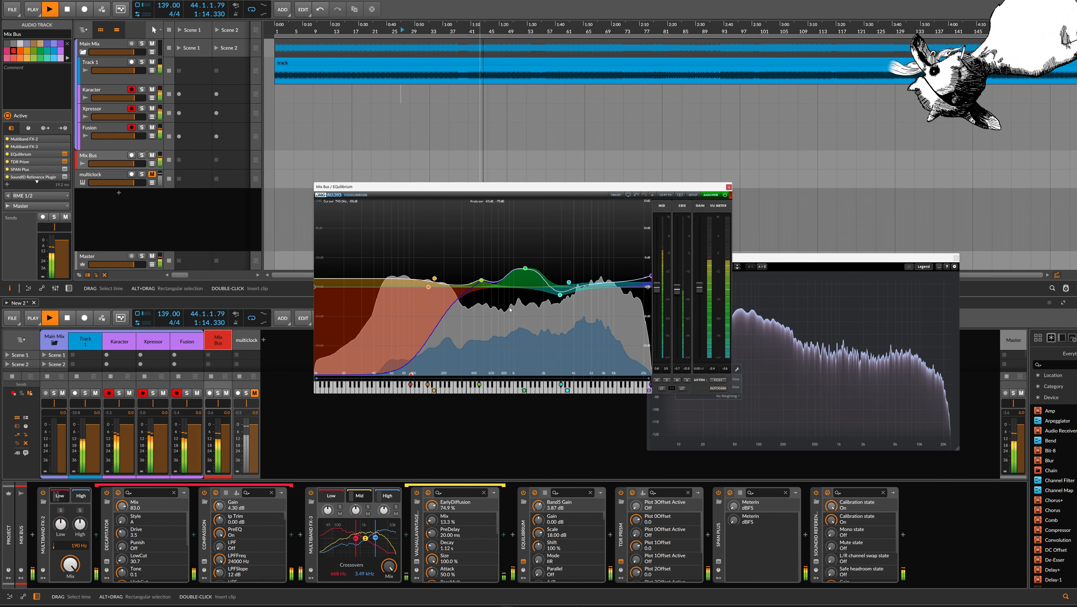
pyautogui.moveTo(525, 268); pyautogui.dragTo(523, 269)
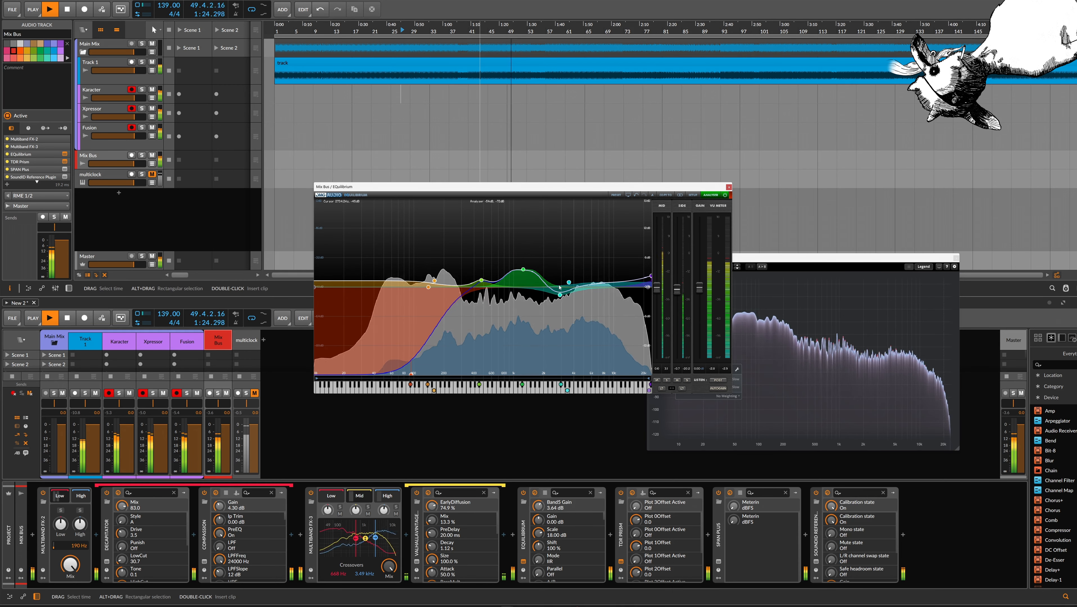
pyautogui.doubleClick(559, 296)
pyautogui.doubleClick(559, 295)
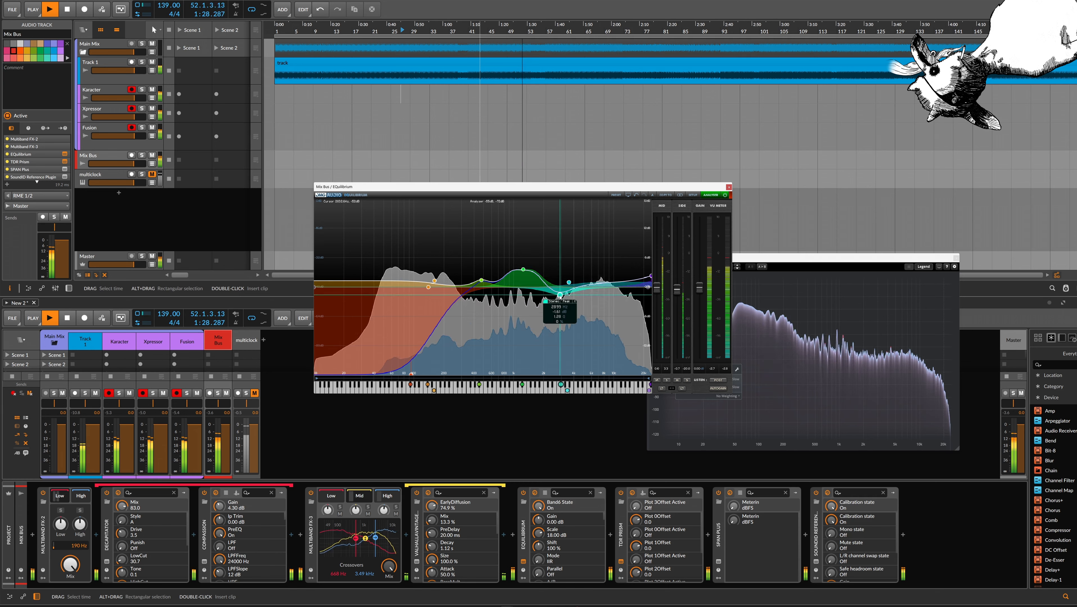
# Shift band 5 slightly lower in frequency, set band 6's gain to 0.18 dB and move the low-end band at -18 dB slightly higher
pyautogui.moveTo(569, 282)
pyautogui.mouseDown()
pyautogui.moveTo(572, 296)
pyautogui.moveTo(571, 281)
pyautogui.moveTo(514, 268)
pyautogui.mouseUp()
pyautogui.click(522, 268)
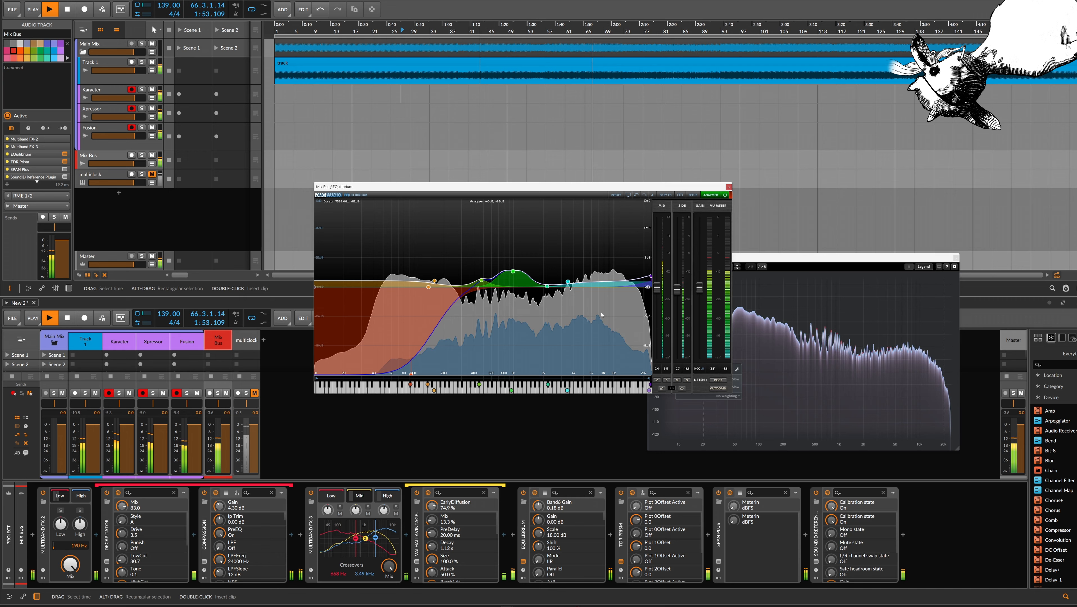
pyautogui.click(411, 374)
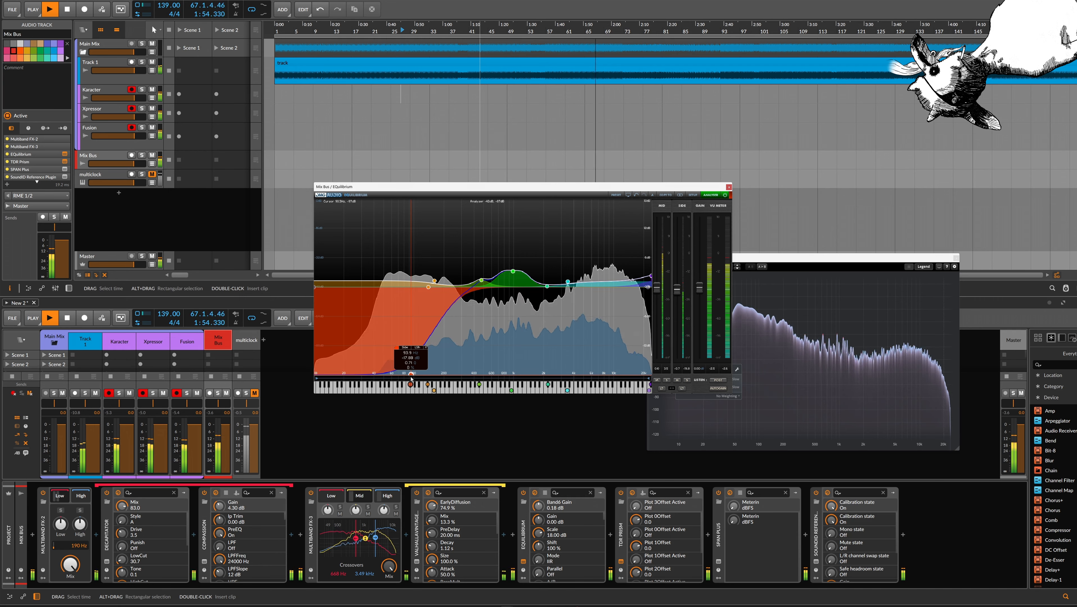
pyautogui.moveTo(414, 375); pyautogui.dragTo(424, 377)
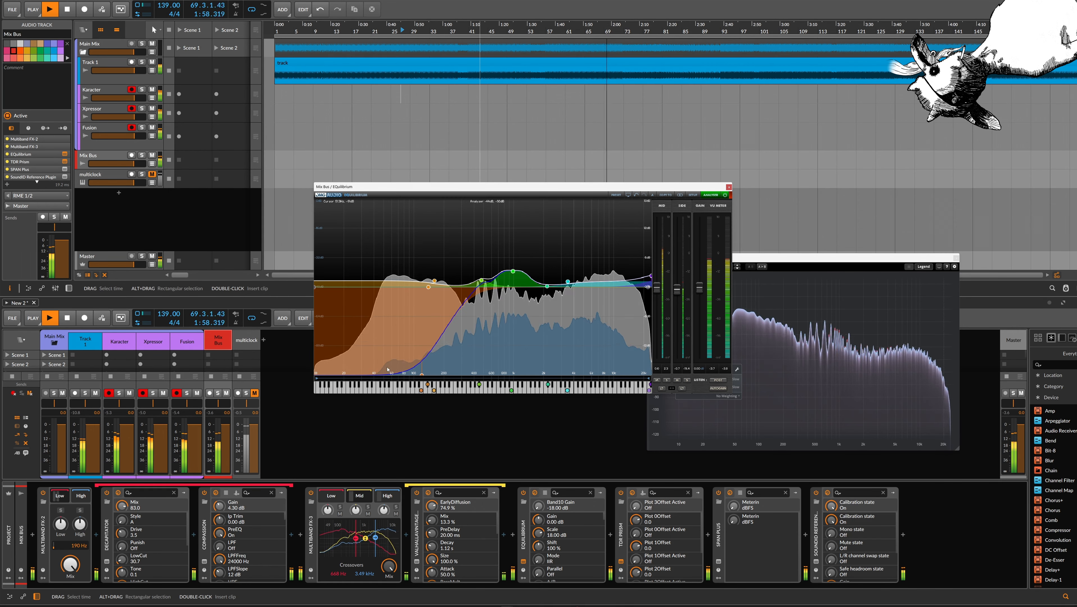
# Route Track 1's output directly to the Mix Bus and restart playback to hear the mix without the hardware chain
pyautogui.click(104, 63)
pyautogui.click(38, 206)
pyautogui.click(38, 209)
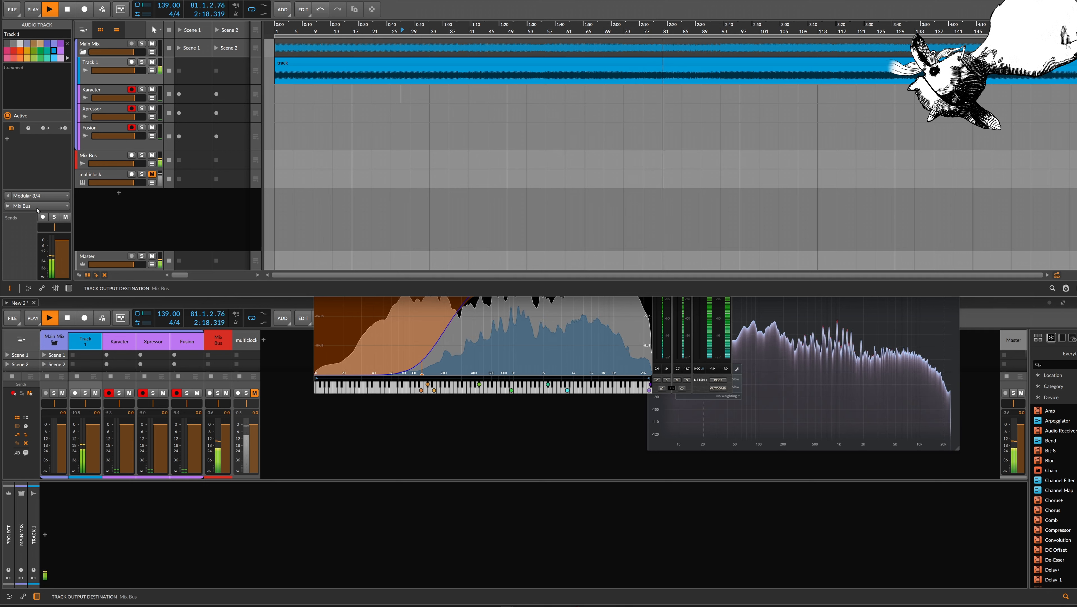
pyautogui.press('space')
pyautogui.press('space')
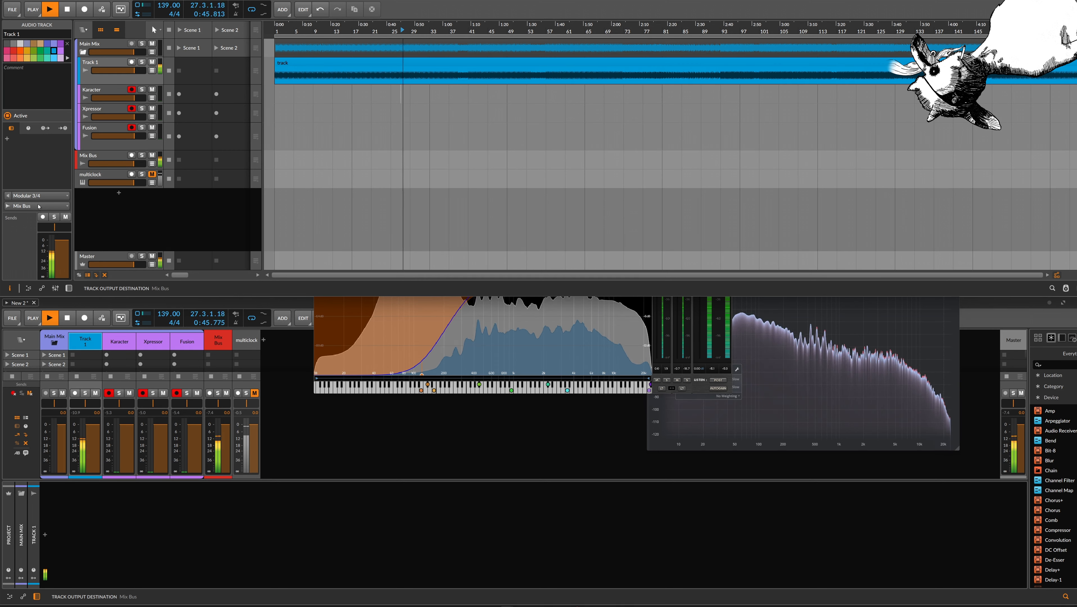
# Route Track 1's output back to Karacter and listen to the processed mix from bars 61 and 89
pyautogui.click(38, 206)
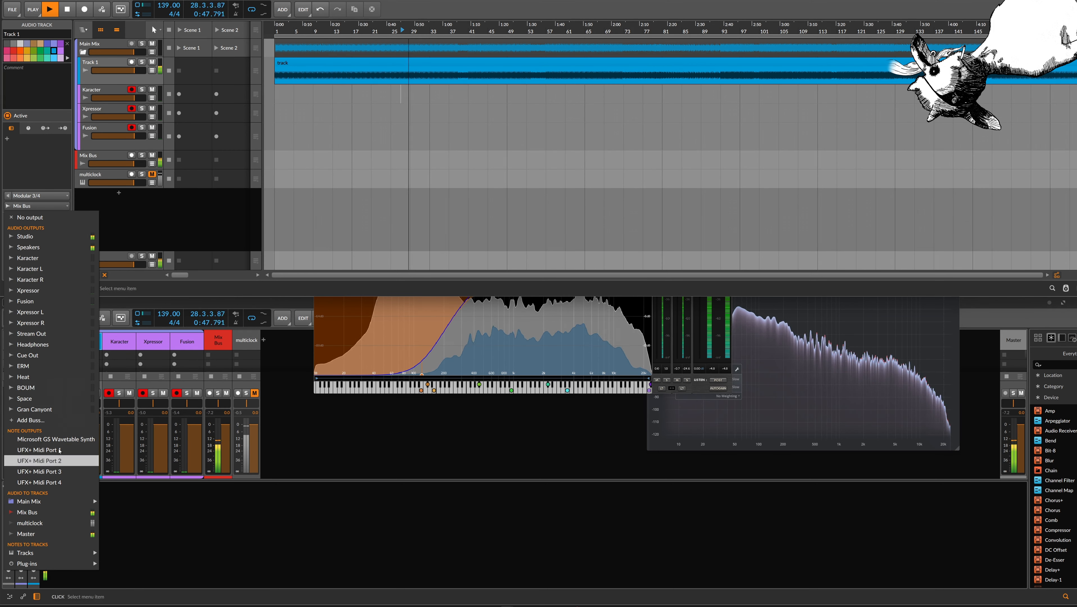
pyautogui.click(64, 258)
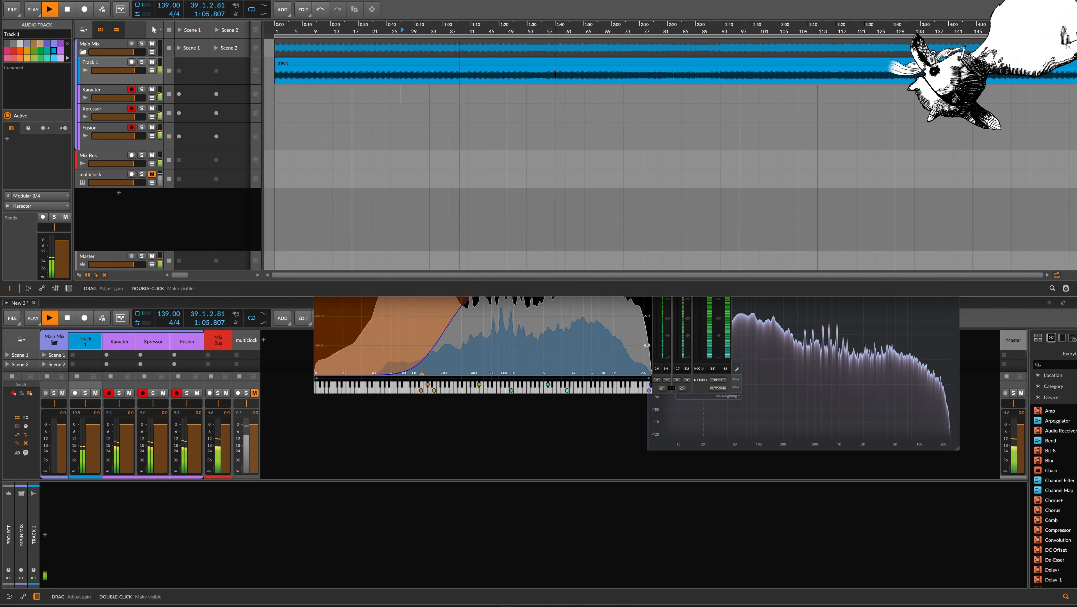
pyautogui.click(565, 90)
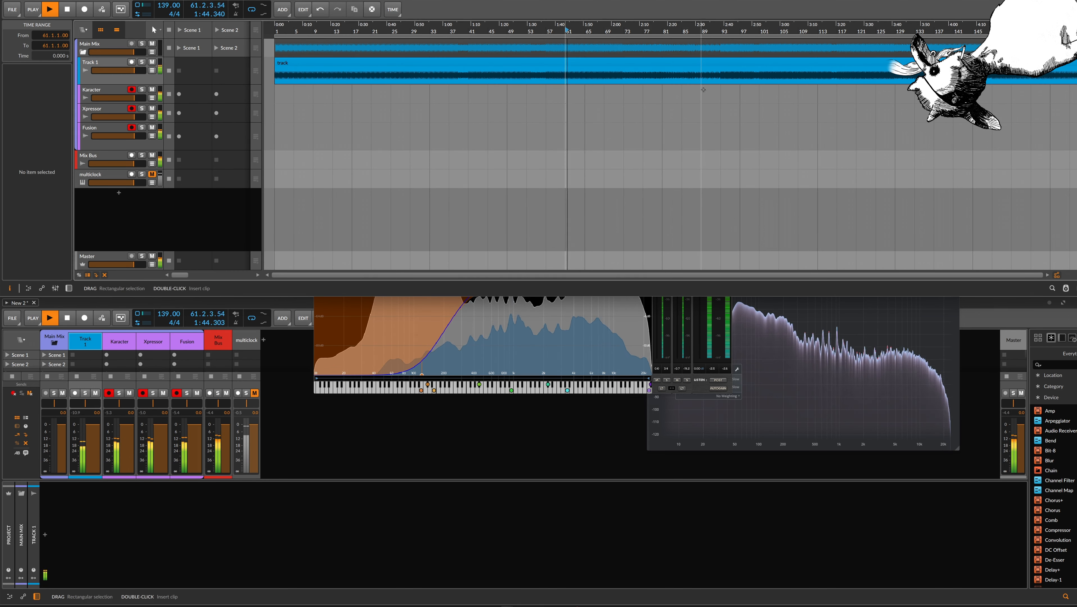
pyautogui.click(702, 93)
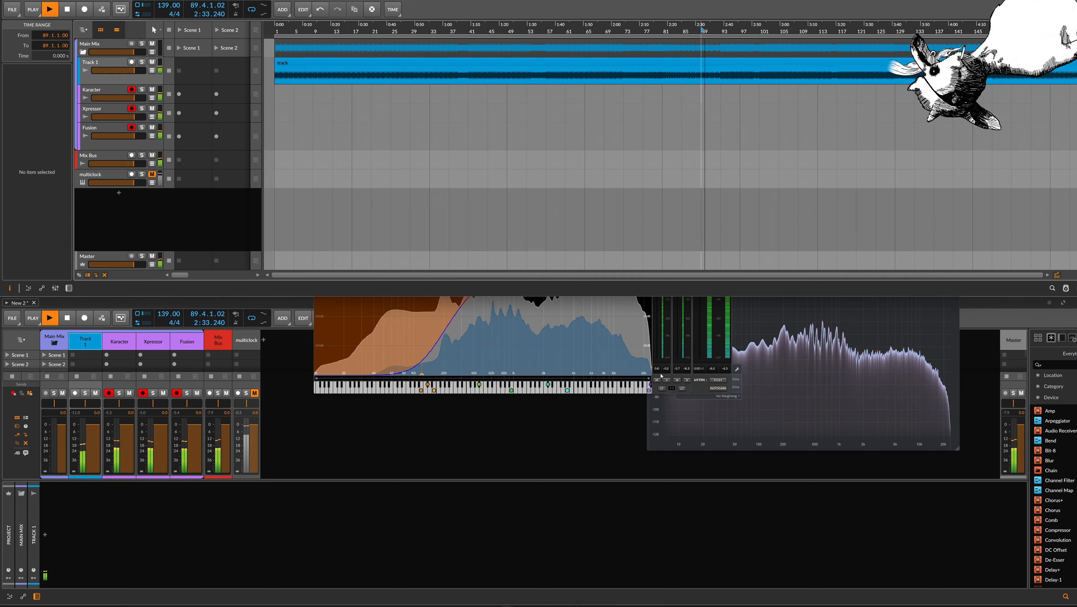
# Fine-tune band 5's boost in the Mix Bus EQuilibrium and lower band 7's gain to 0.54 dB
pyautogui.click(655, 374)
pyautogui.moveTo(513, 264); pyautogui.dragTo(515, 269)
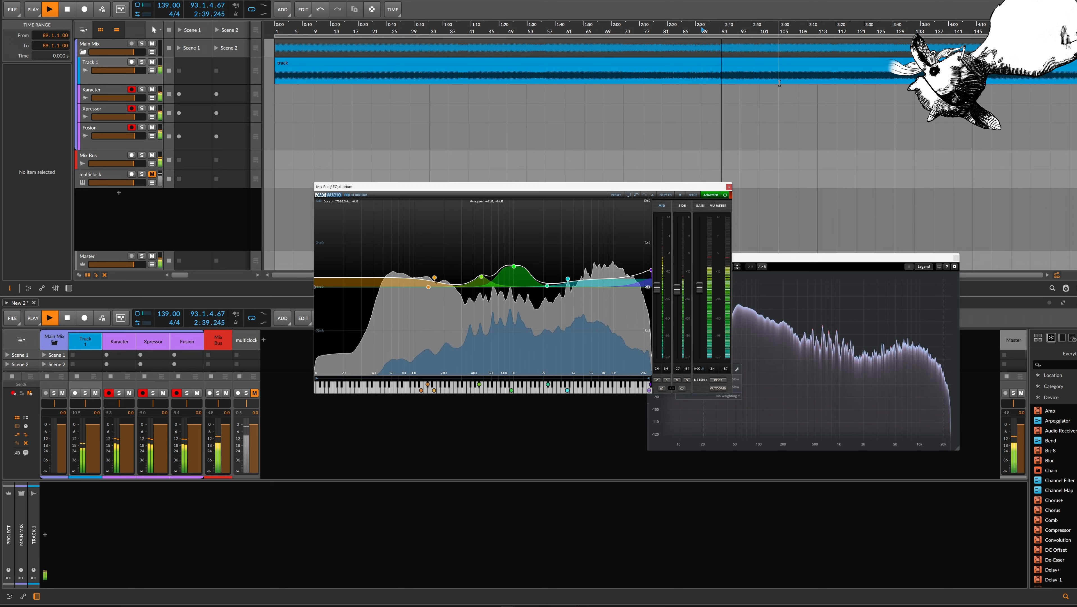
pyautogui.moveTo(514, 267)
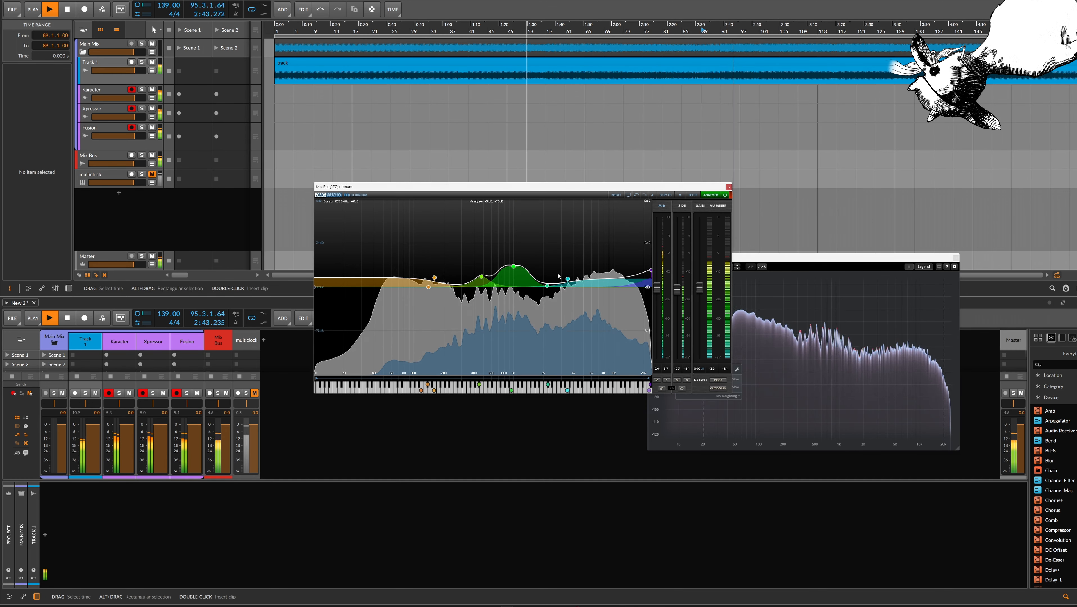
pyautogui.moveTo(568, 279); pyautogui.dragTo(569, 285)
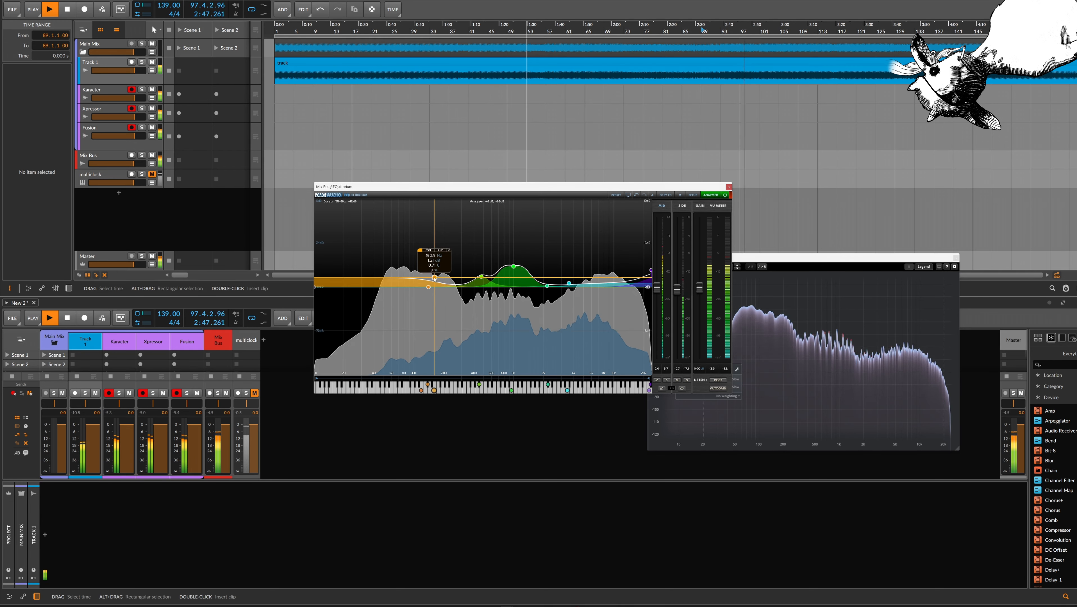
# Add a gentle boost band in EQuilibrium's low end and a dip in the highs, with band 12's gain at -1.42 dB
pyautogui.doubleClick(408, 286)
pyautogui.moveTo(409, 286); pyautogui.dragTo(409, 283)
pyautogui.scroll(-1, 410, 281)
pyautogui.doubleClick(608, 288)
pyautogui.moveTo(608, 288); pyautogui.dragTo(608, 293)
# Replay the mix from bar 93, set band 12's gain to -0.88 dB and toggle the band off and on to compare
pyautogui.press('space')
pyautogui.press('space')
pyautogui.click(721, 128)
pyautogui.press('space')
pyautogui.press('space')
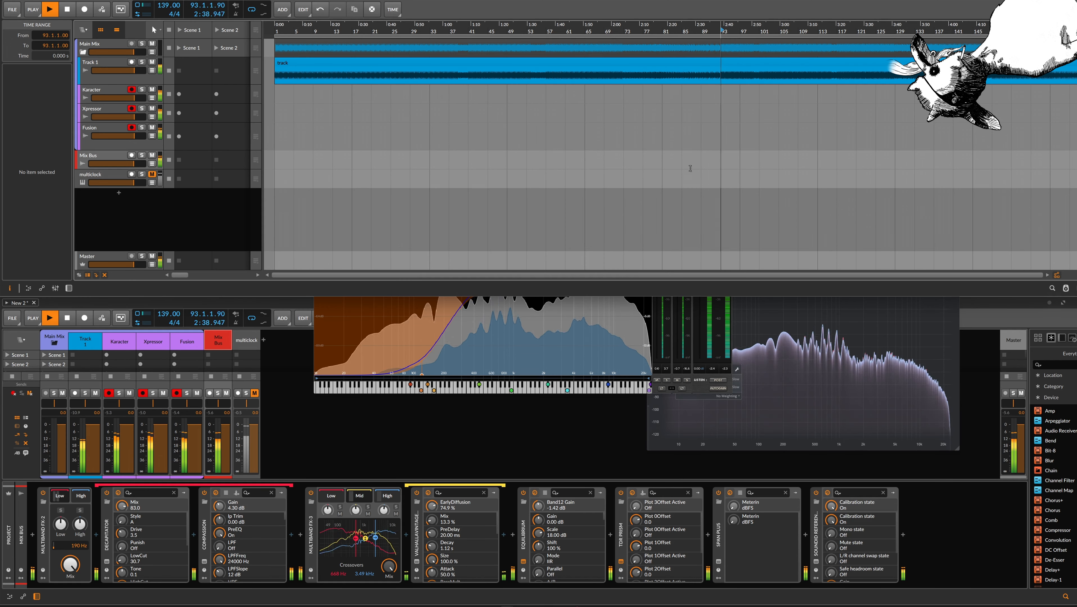
pyautogui.click(614, 328)
pyautogui.moveTo(608, 295); pyautogui.dragTo(606, 295)
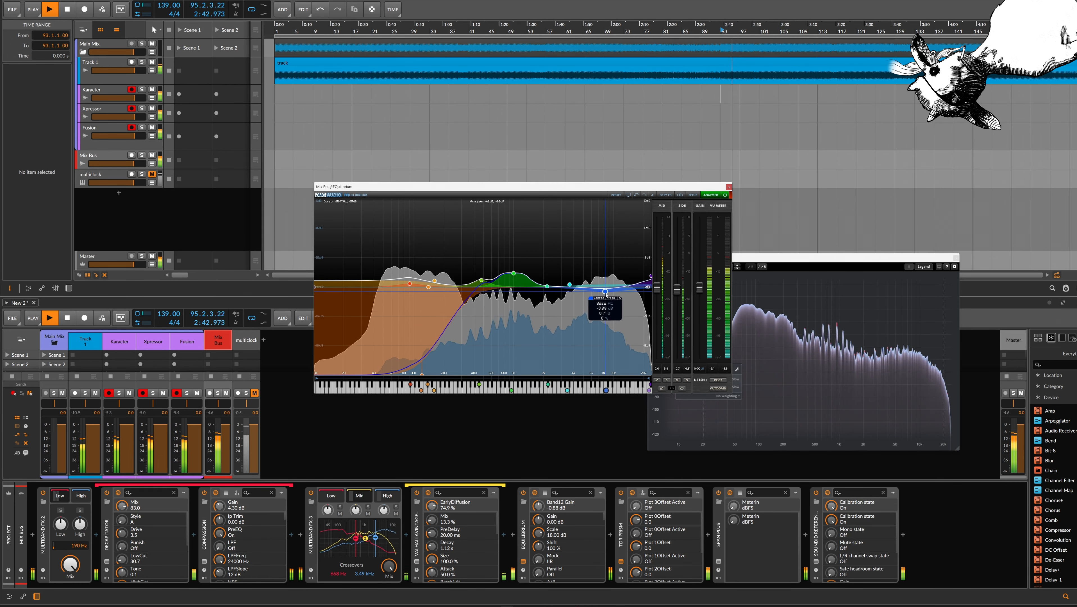
pyautogui.doubleClick(607, 292)
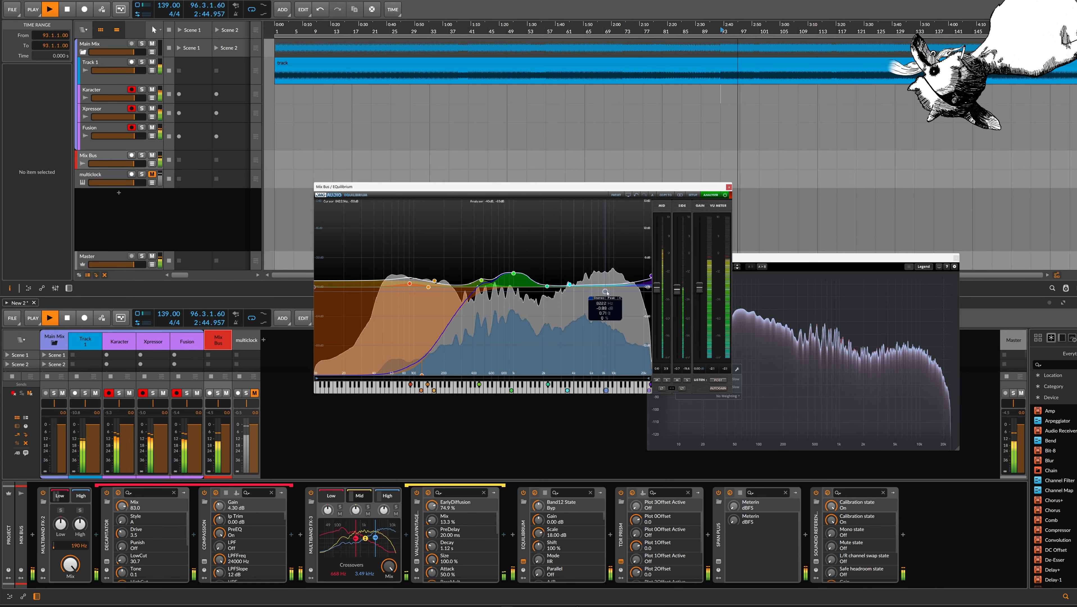
pyautogui.doubleClick(606, 293)
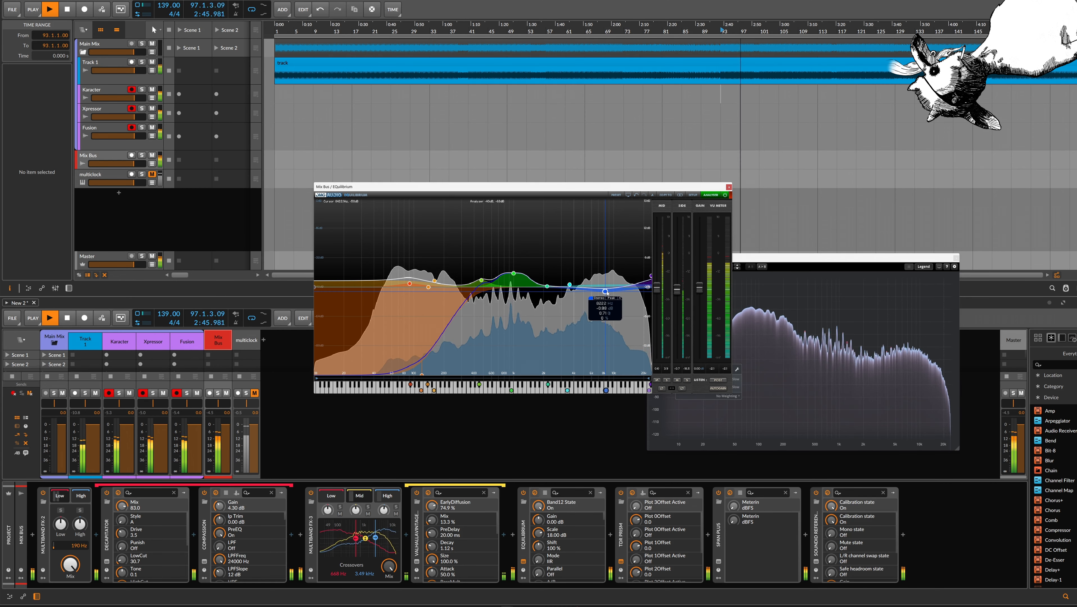
# Move band 12's dip higher in frequency and set band 7's gain to 0.86 dB
pyautogui.click(570, 284)
pyautogui.moveTo(570, 269)
pyautogui.mouseDown()
pyautogui.moveTo(571, 258)
pyautogui.moveTo(573, 271)
pyautogui.mouseUp()
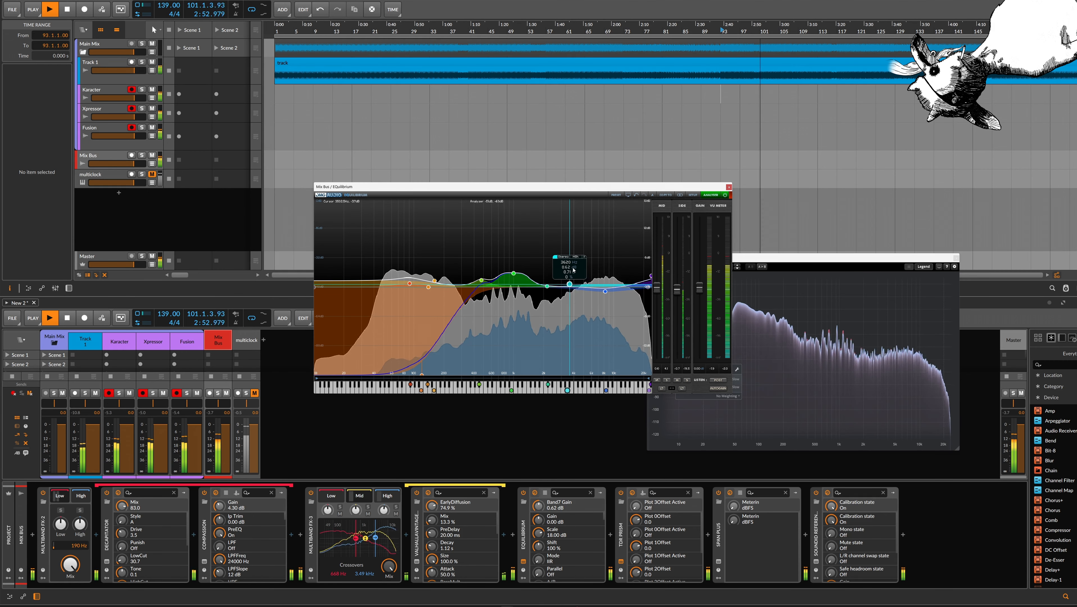
pyautogui.click(605, 291)
pyautogui.moveTo(608, 293); pyautogui.dragTo(618, 293)
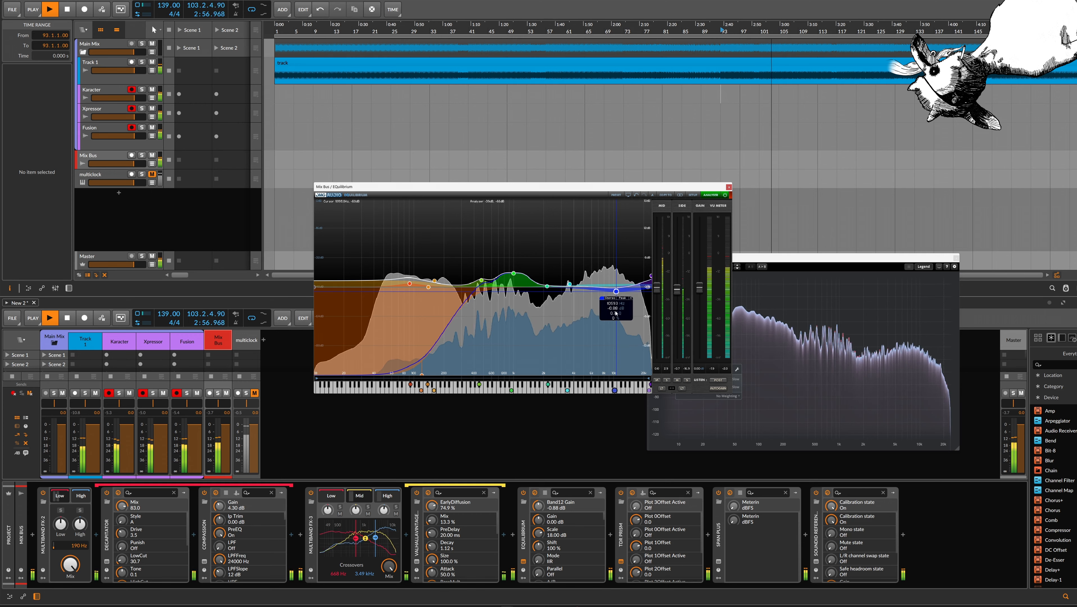
pyautogui.click(569, 284)
pyautogui.moveTo(570, 287); pyautogui.dragTo(571, 285)
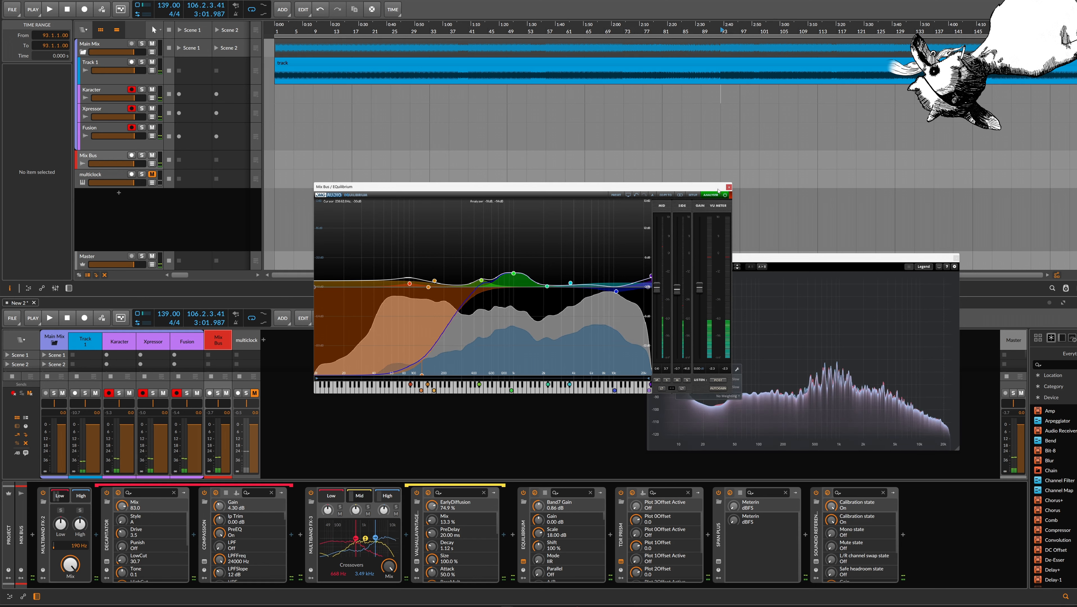
# Close EQuilibrium, move the TDR Prism window nearer the centre and show the High band's device chain of Multiband FX-3
pyautogui.click(728, 186)
pyautogui.moveTo(806, 258); pyautogui.dragTo(599, 242)
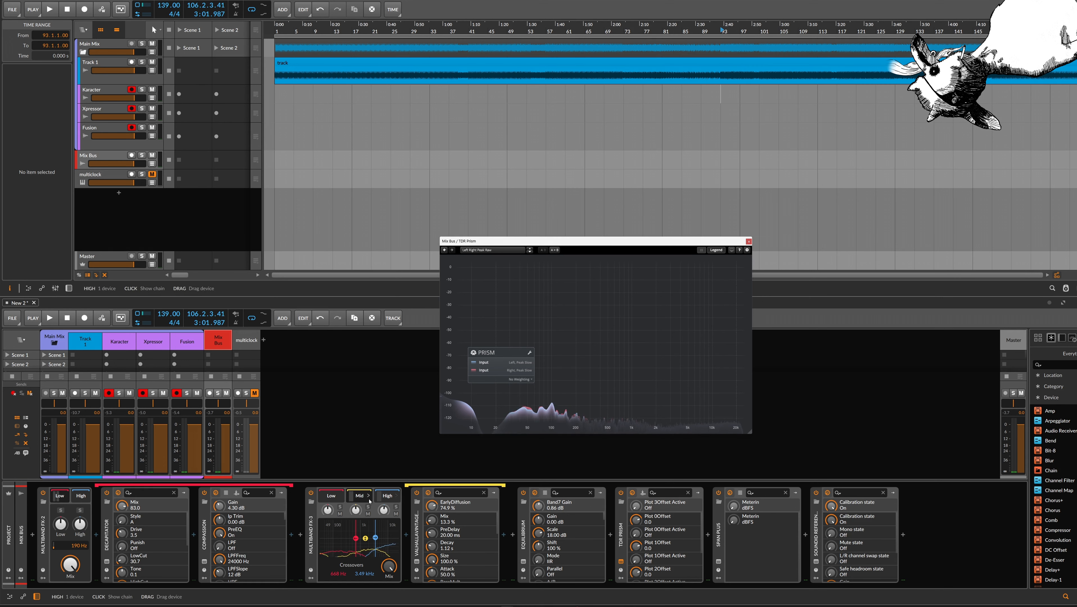
pyautogui.press('Delete')
pyautogui.hotkey('ctrl', 'z')
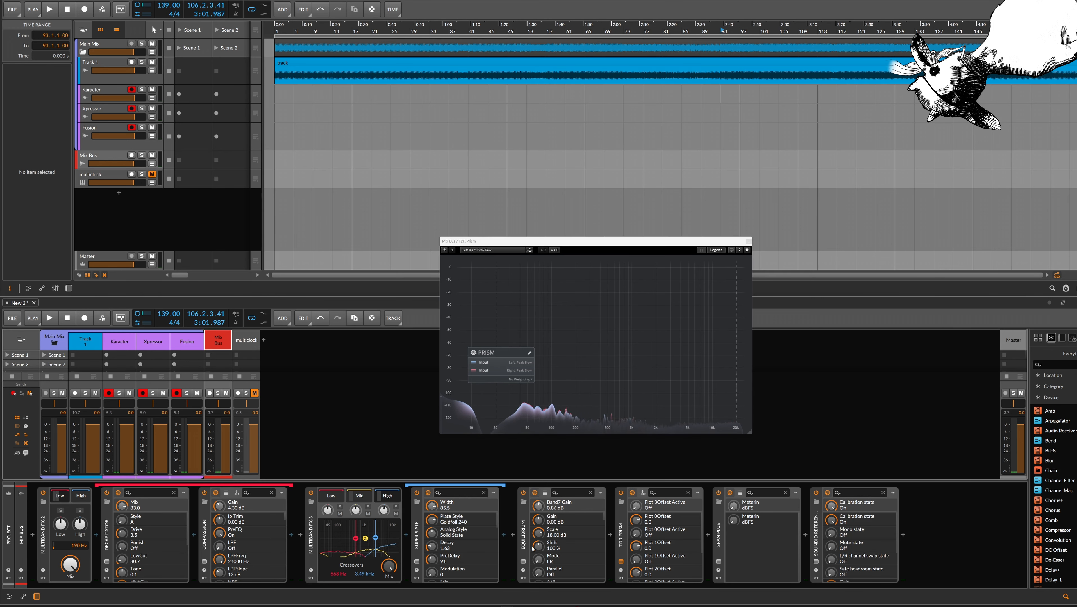
# Reopen the Mix Bus EQuilibrium, inspect the settings of its mid bands and close it
pyautogui.click(524, 562)
pyautogui.click(524, 562)
pyautogui.click(524, 561)
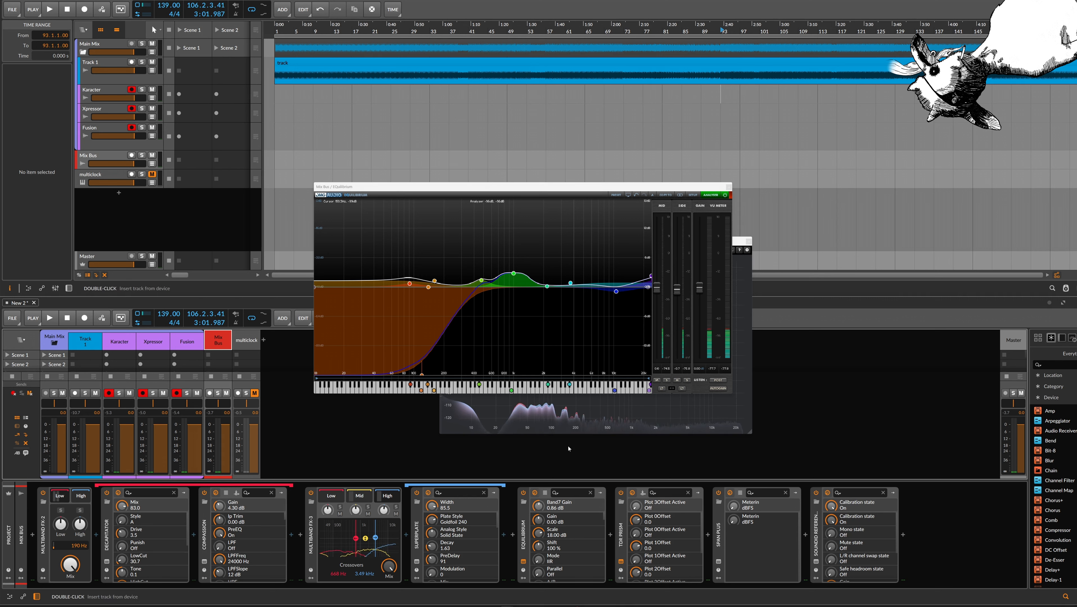
pyautogui.moveTo(483, 286)
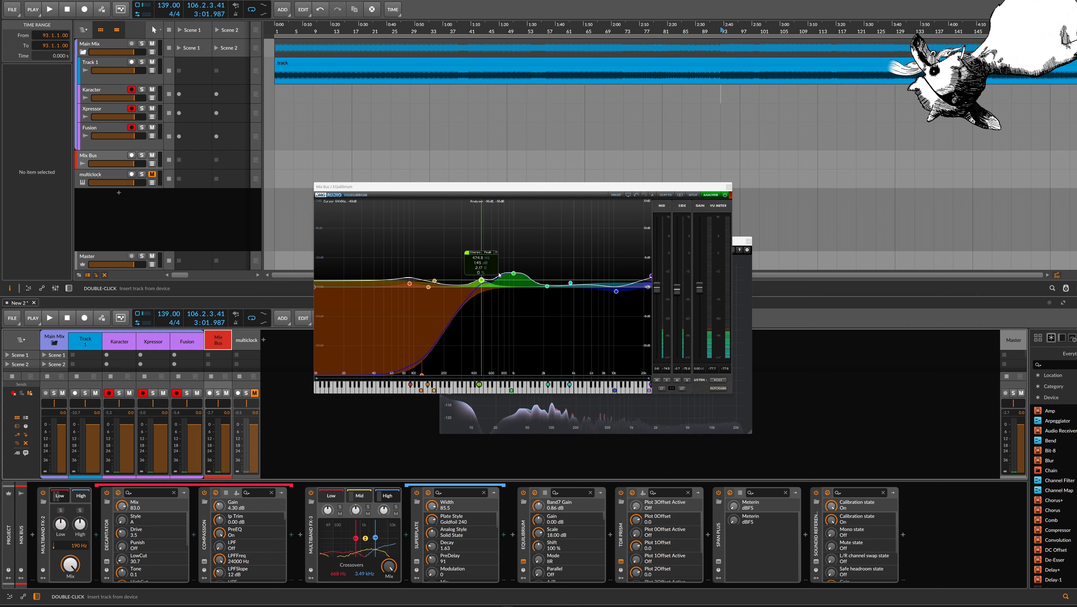
pyautogui.moveTo(513, 274)
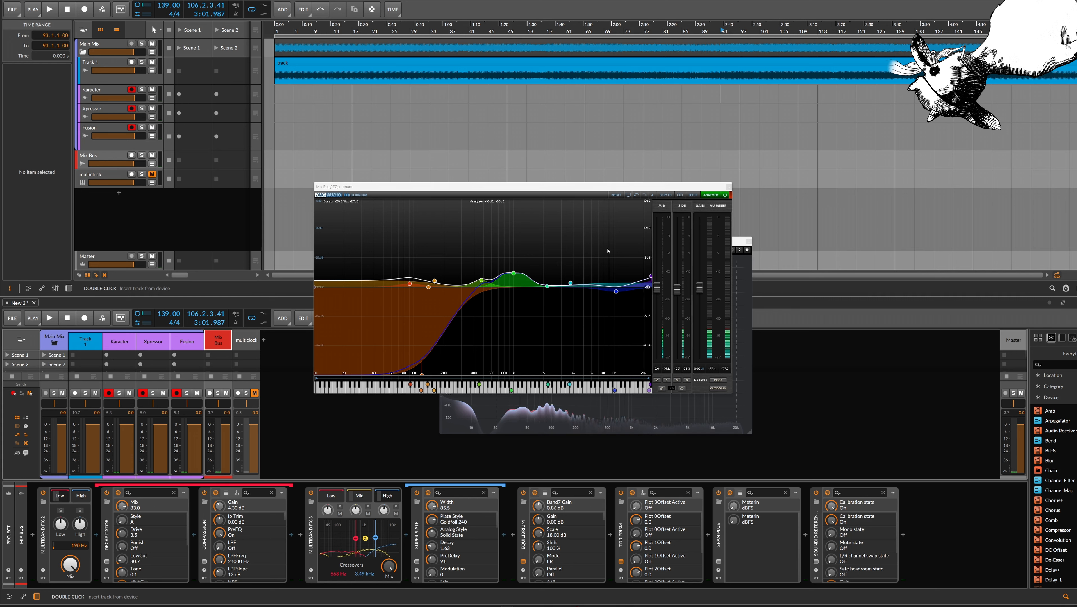
pyautogui.moveTo(547, 287)
pyautogui.click(728, 187)
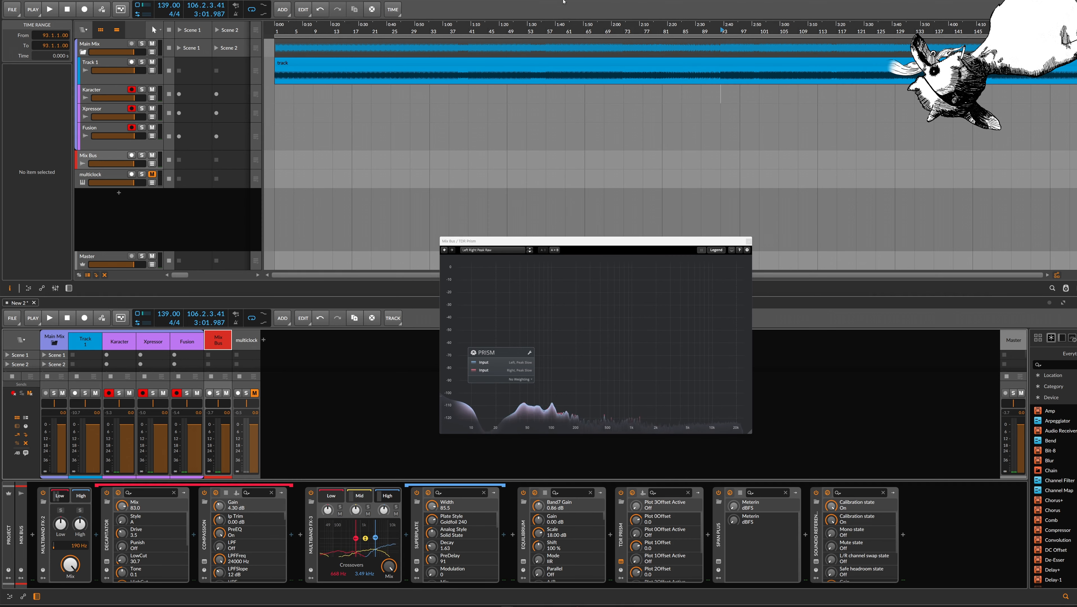
# Reduce the user interface scaling of Display 1 to 100% in the settings and close them
pyautogui.click(565, 0)
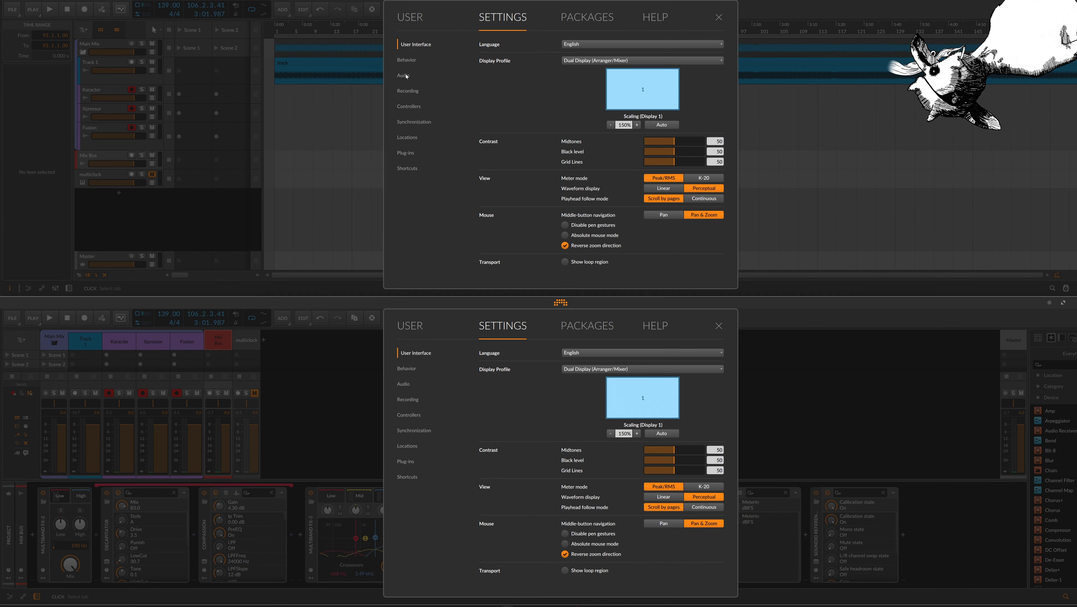
pyautogui.click(407, 60)
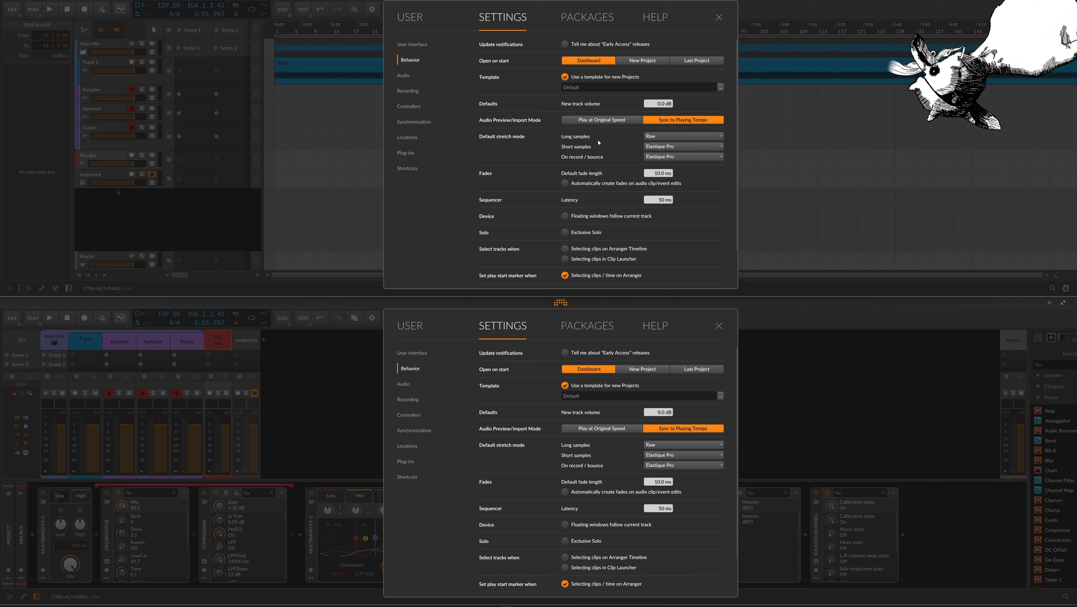
pyautogui.click(412, 44)
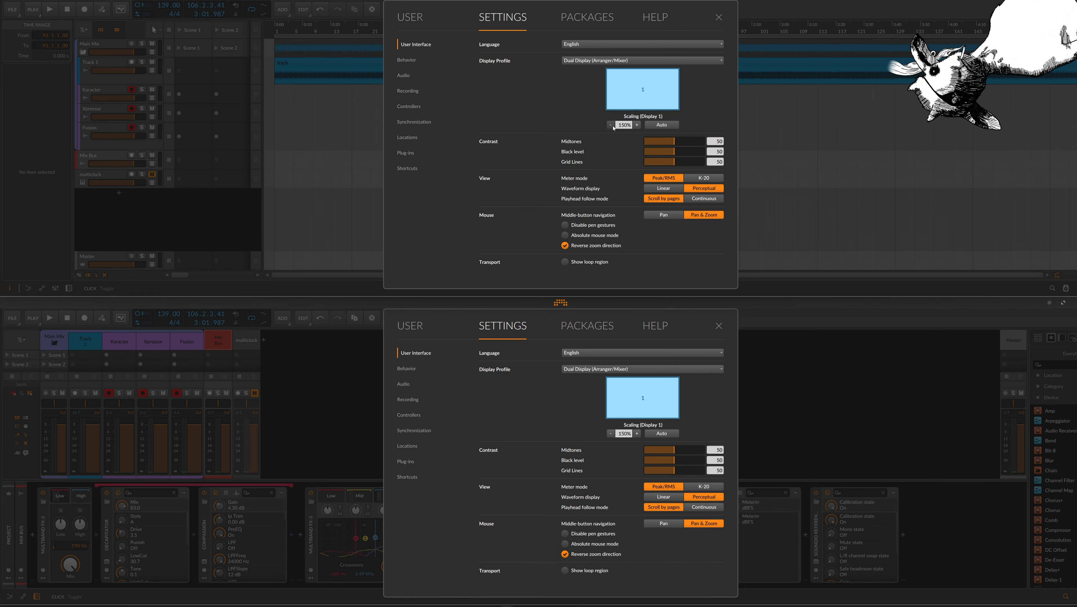
pyautogui.click(610, 126)
pyautogui.click(602, 102)
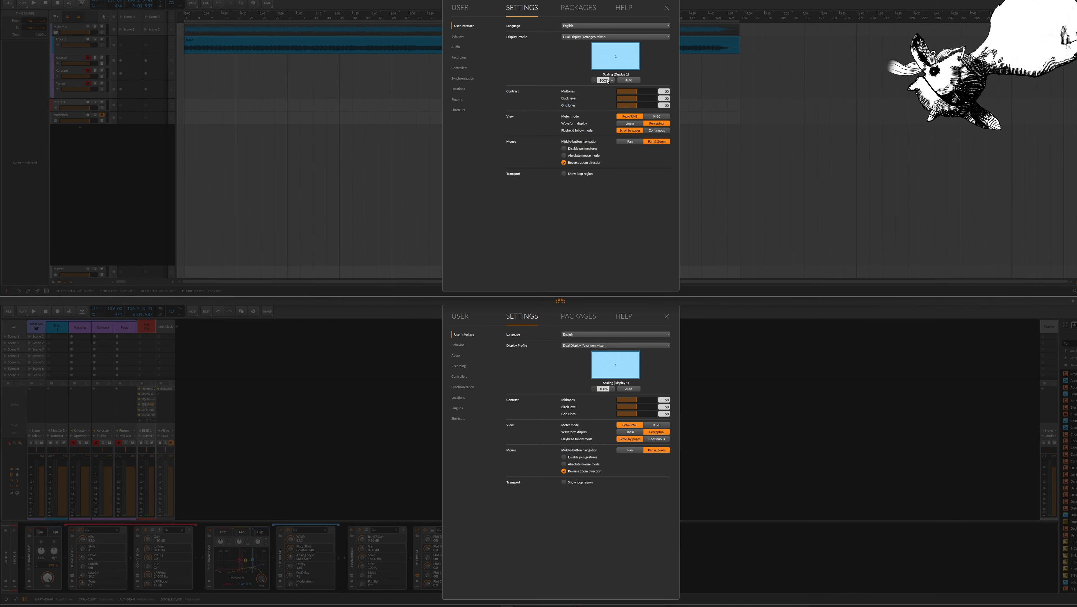
pyautogui.click(666, 316)
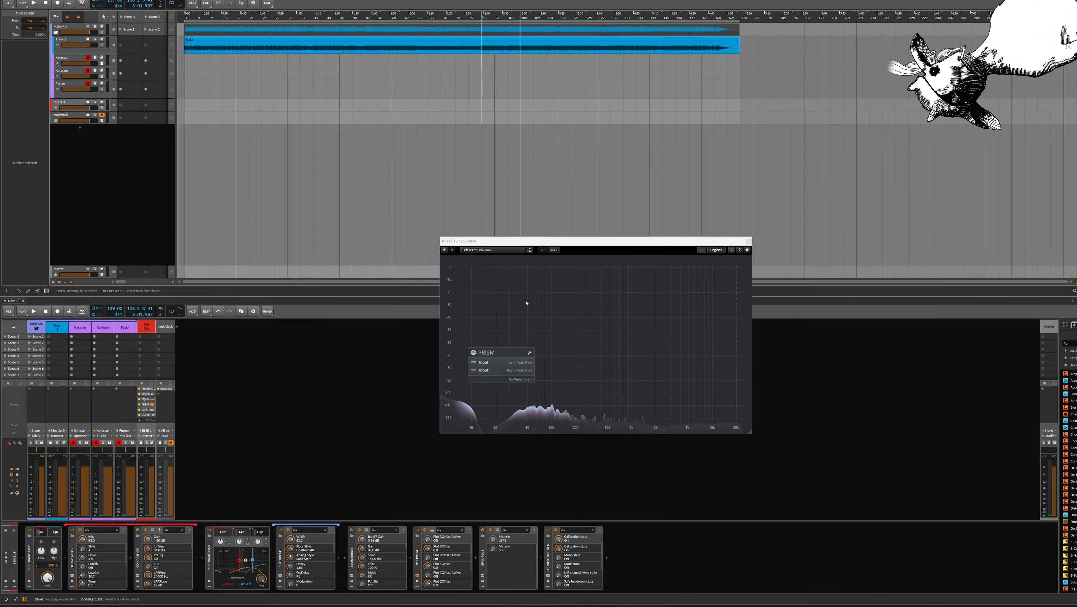